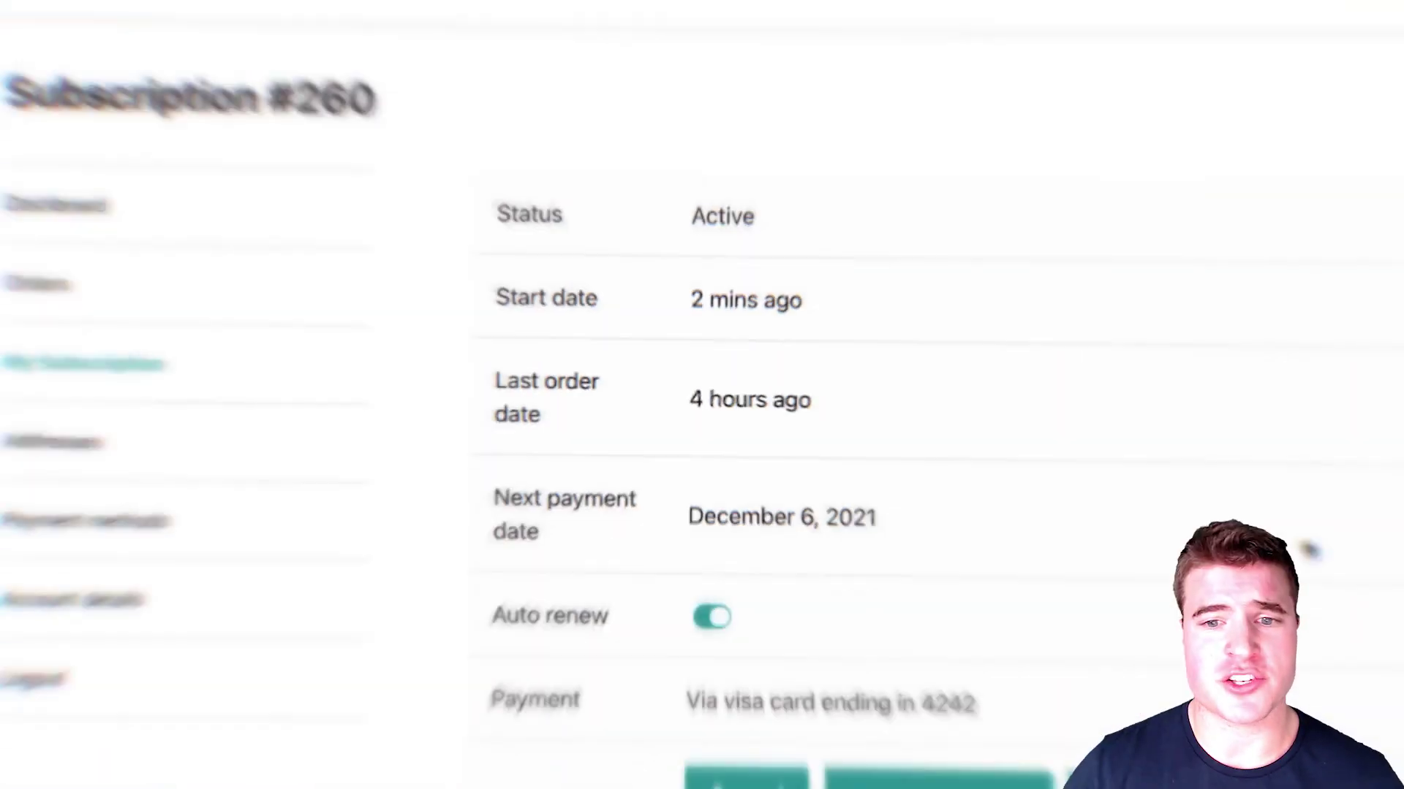
# Edit subscription #260 to 2 Medium Roast and 0 Dark Roast, keeping Light Roast at 1
pyautogui.scroll(-4, 731, 395)
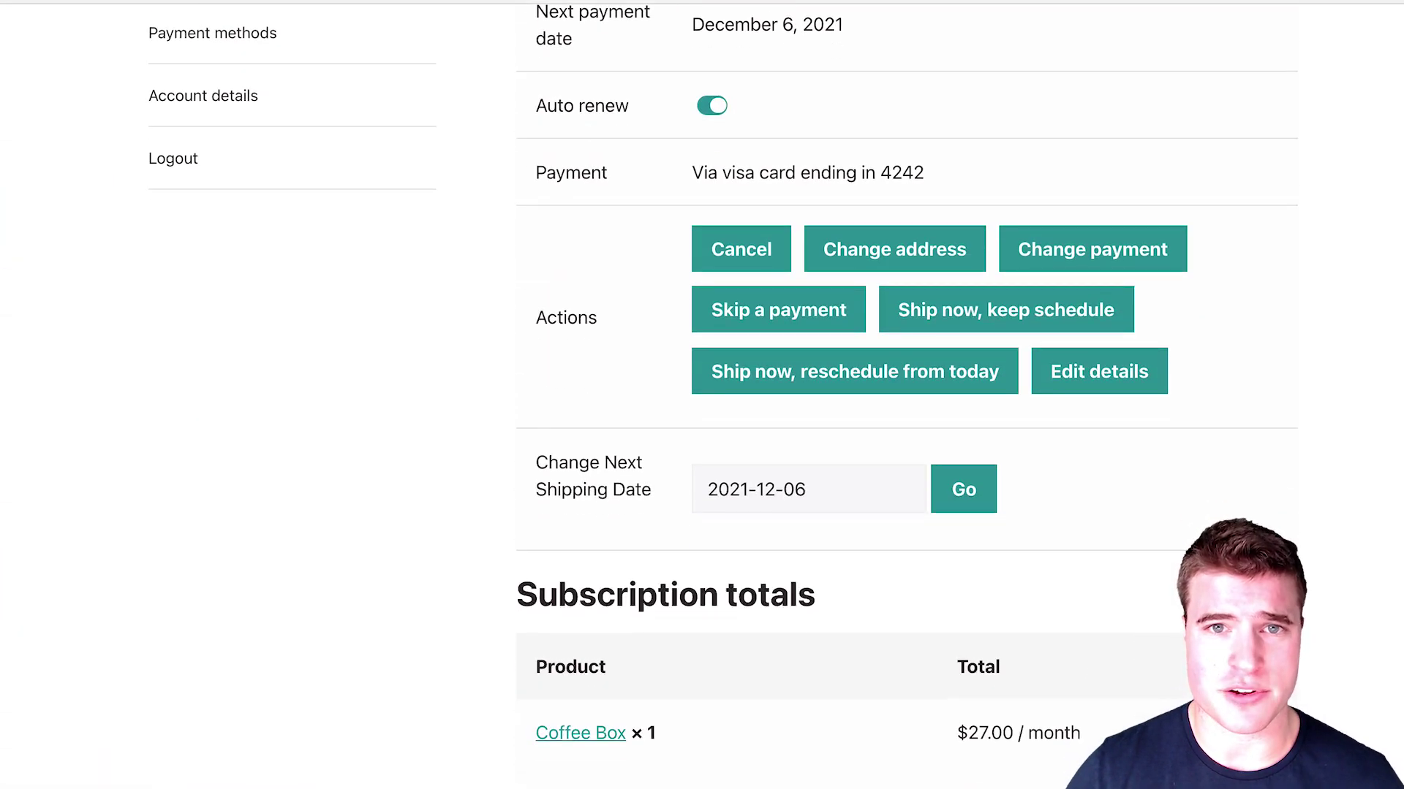
pyautogui.click(1068, 388)
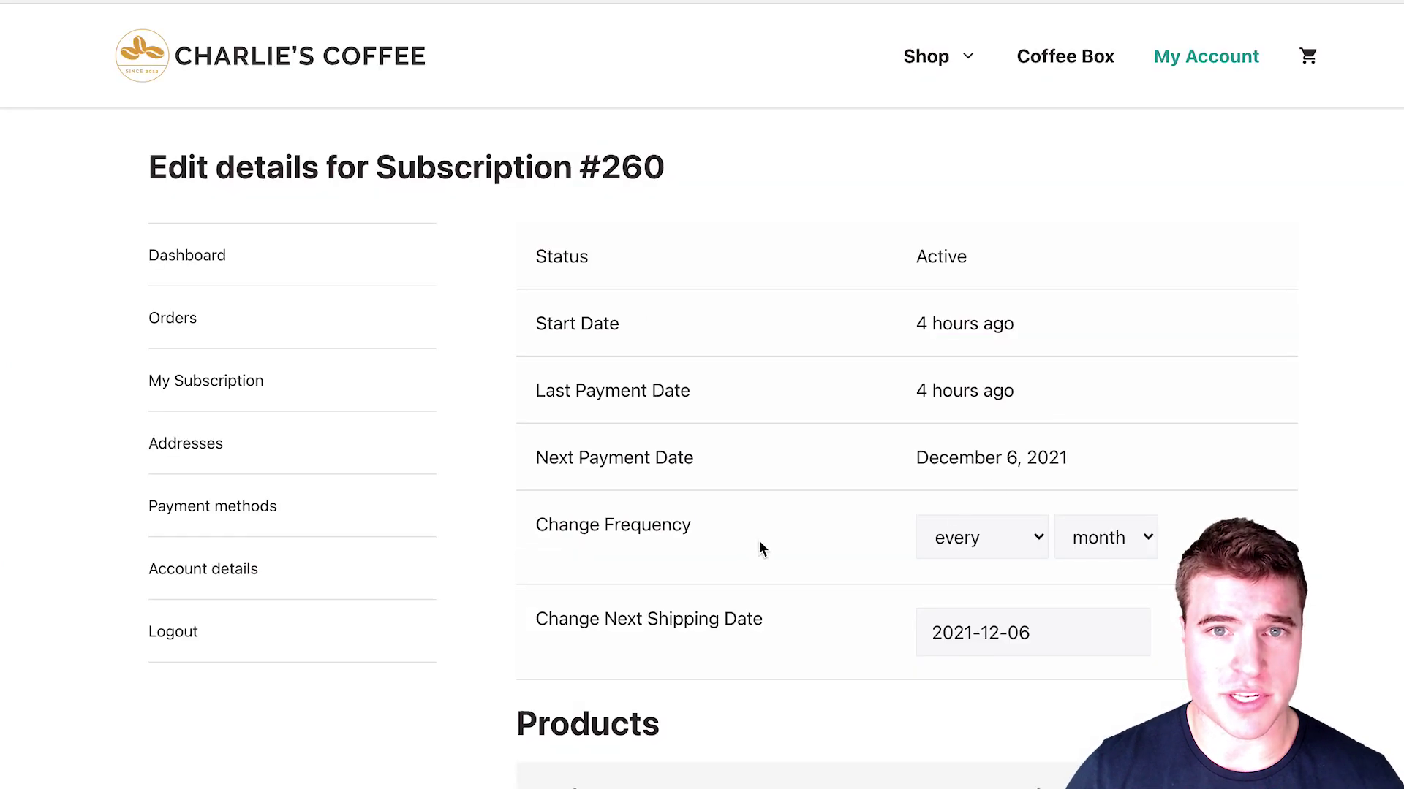
pyautogui.scroll(-7, 759, 547)
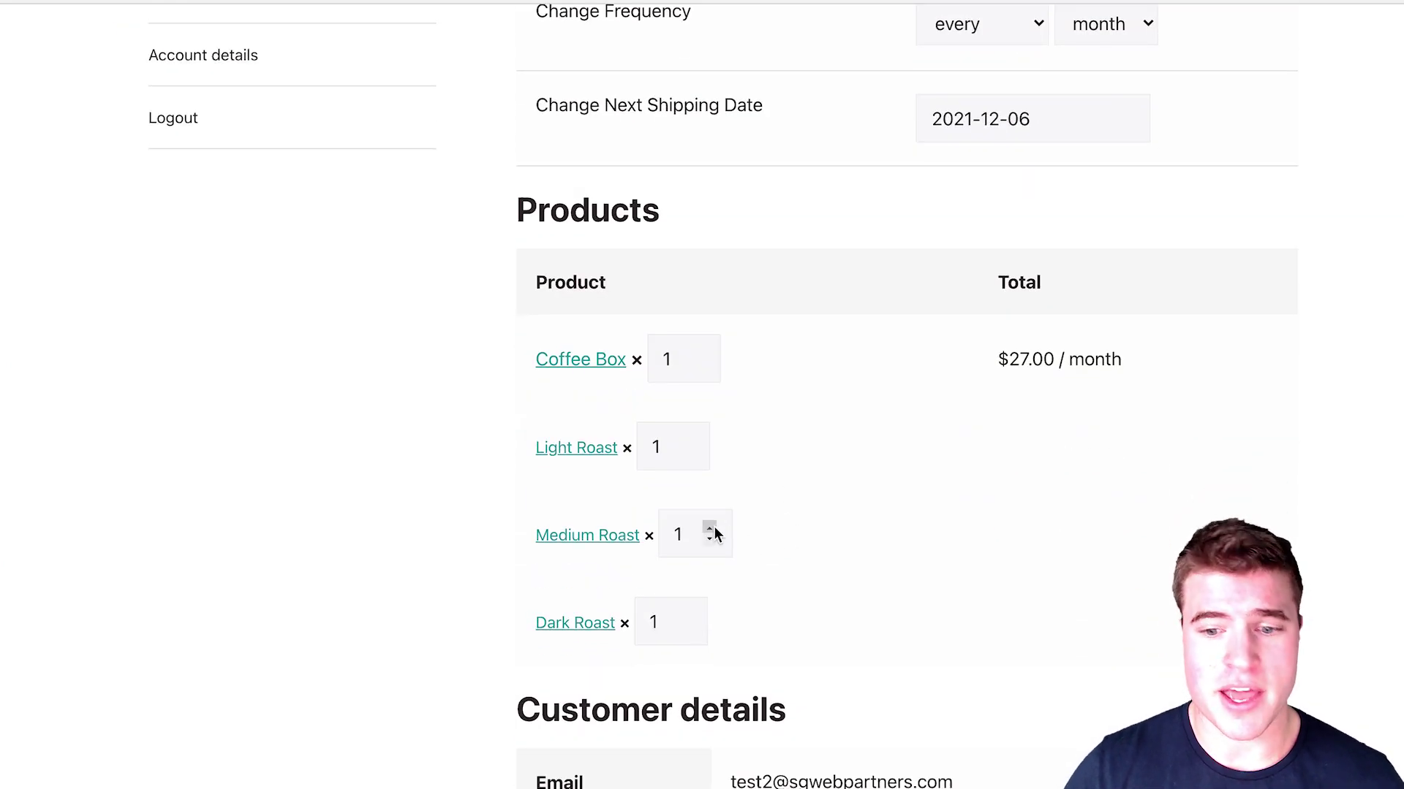
pyautogui.click(714, 528)
pyautogui.click(685, 627)
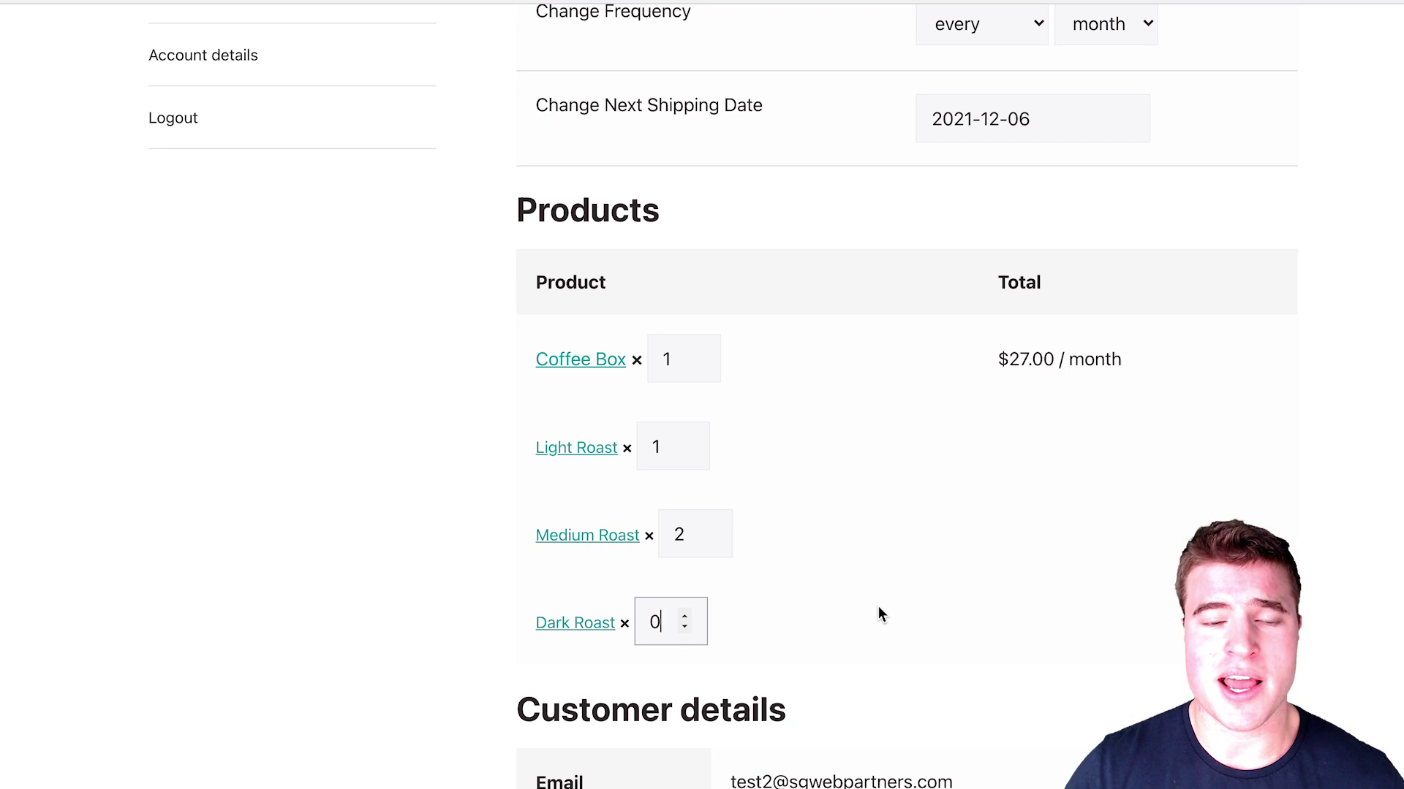
pyautogui.click(850, 461)
pyautogui.scroll(-4, 1371, 569)
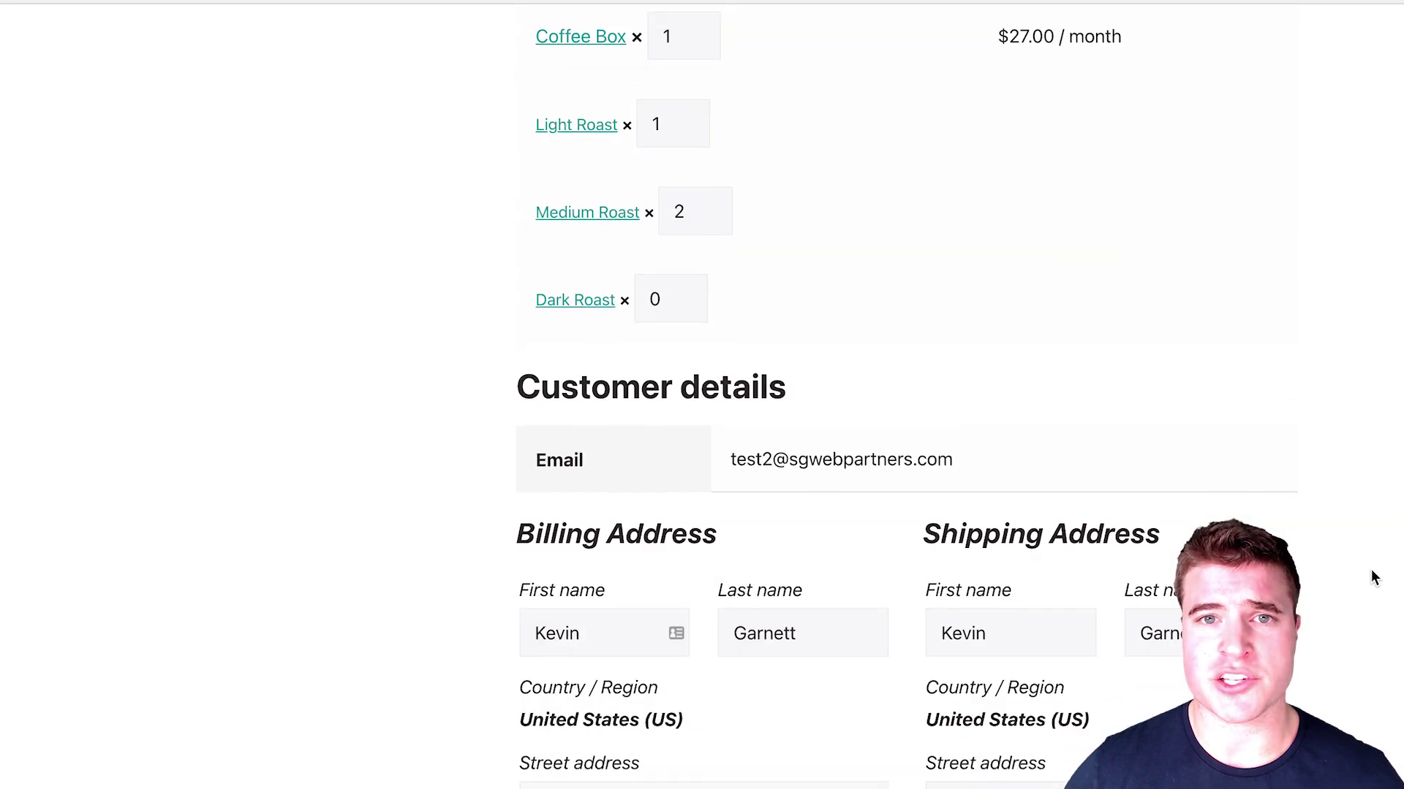
pyautogui.scroll(-6, 1371, 569)
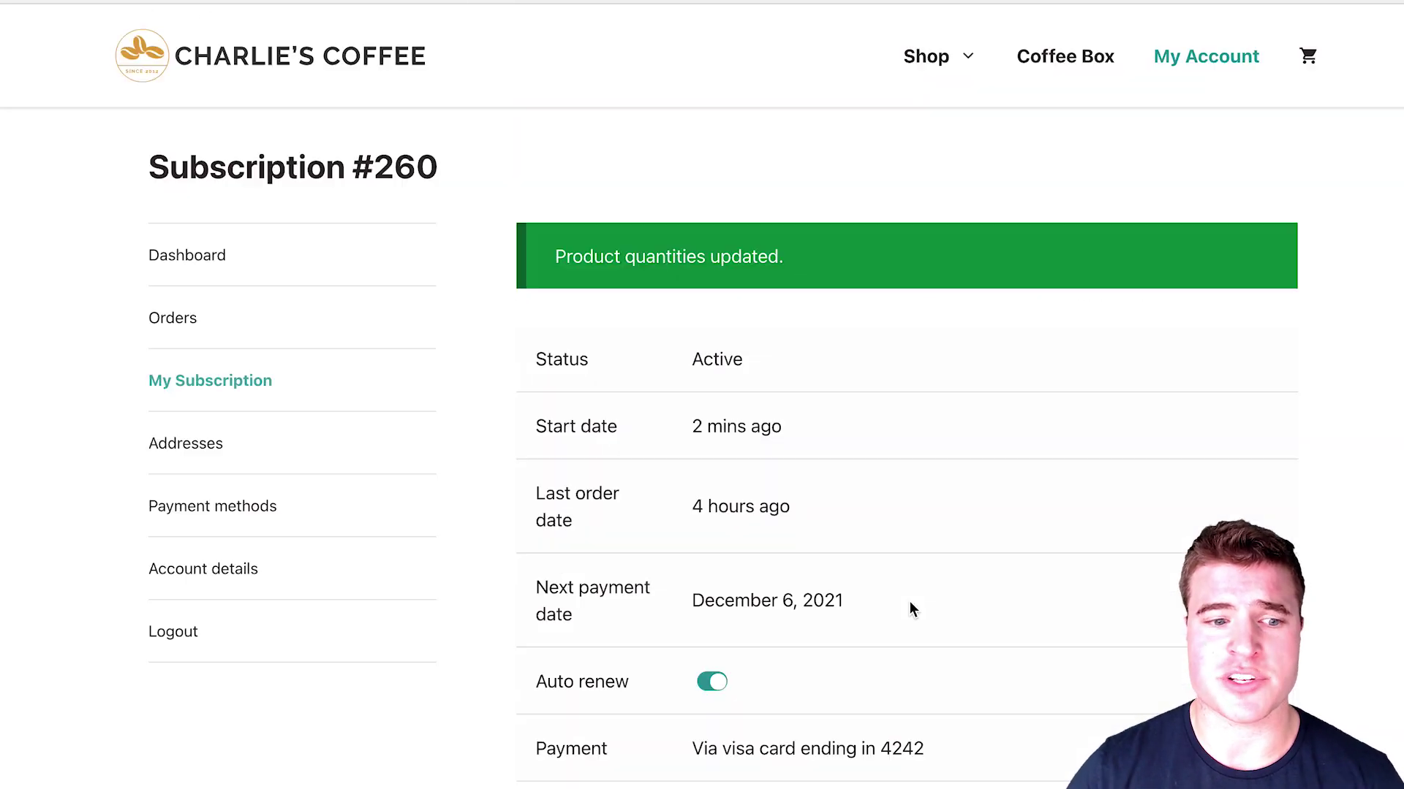
# Change subscription #260's delivery frequency to every 2nd month
pyautogui.scroll(-1, 980, 598)
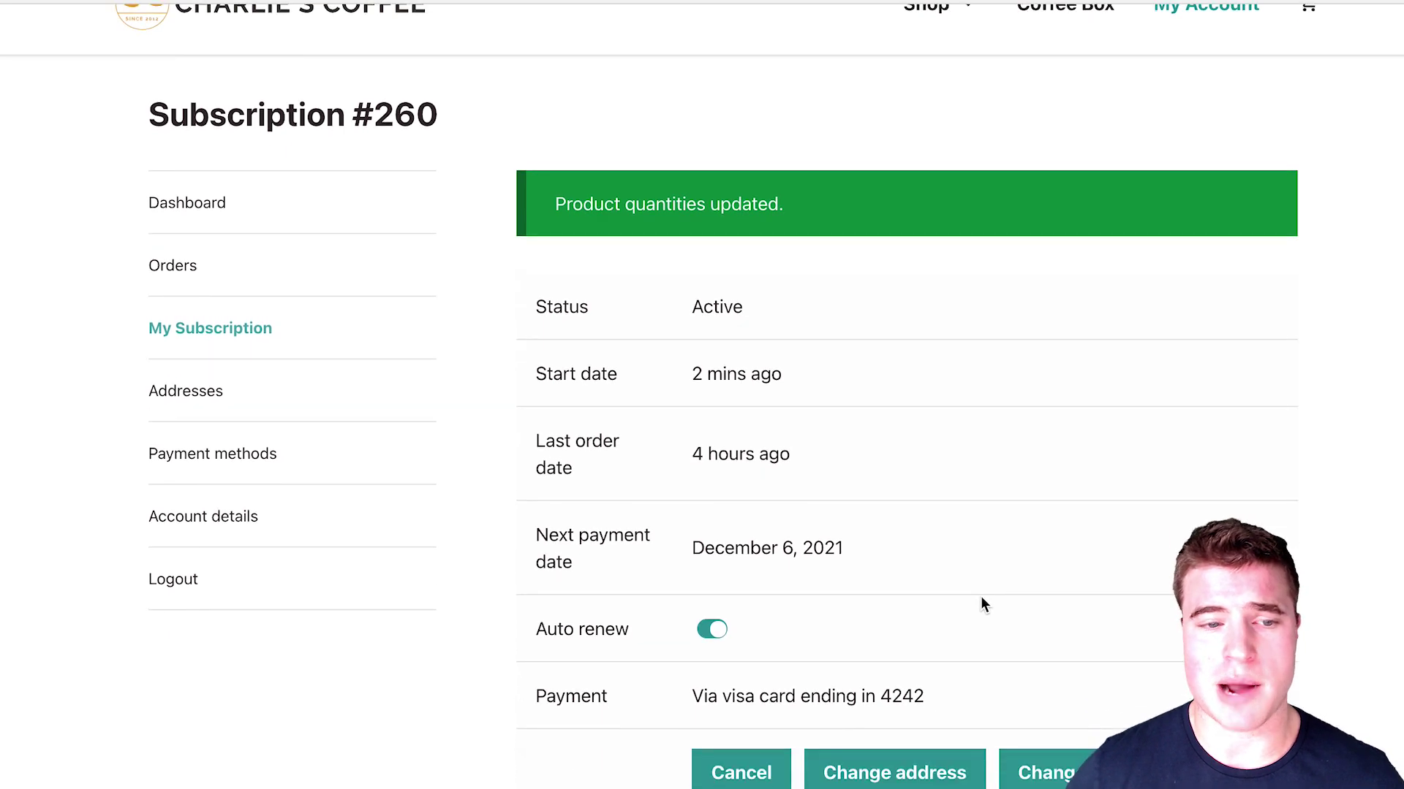
pyautogui.scroll(-5, 982, 599)
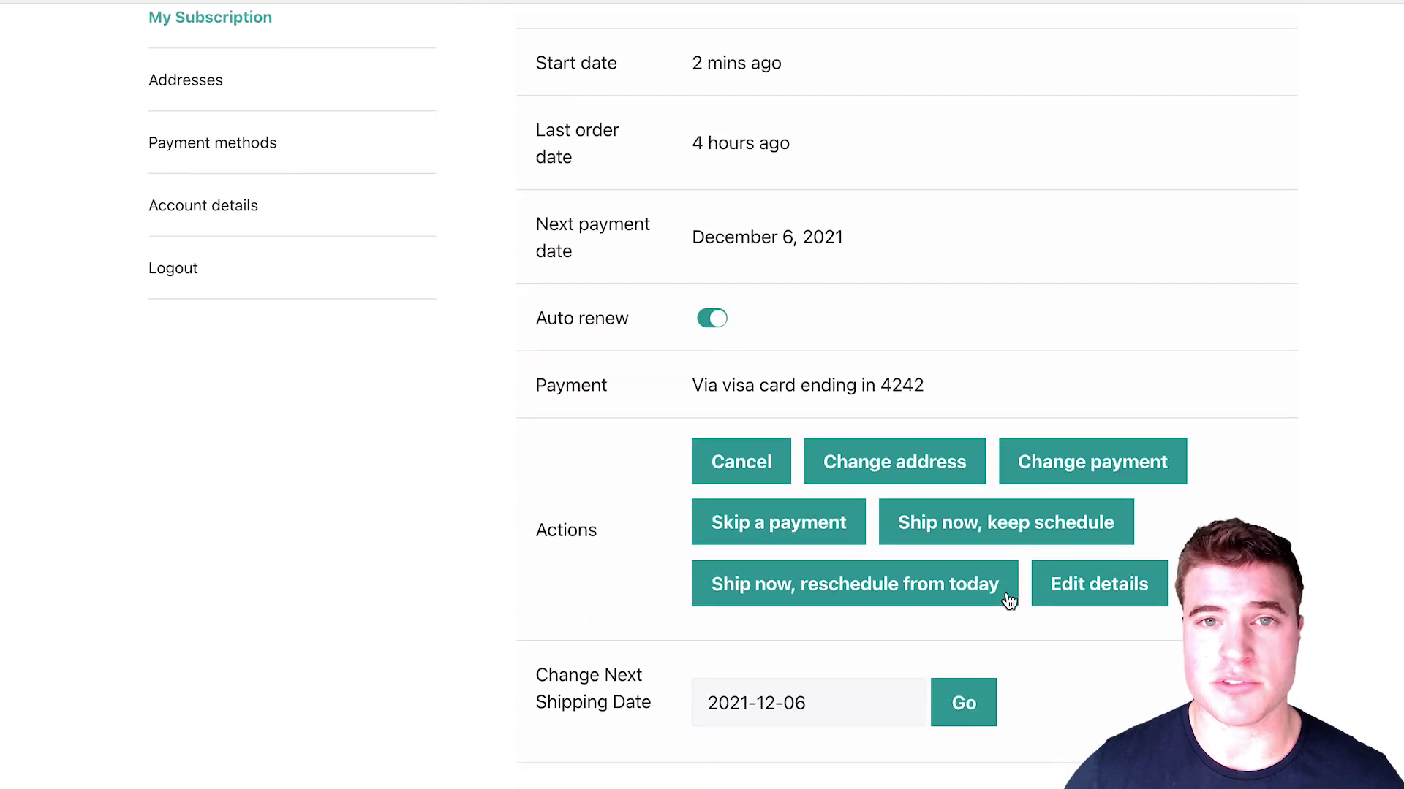
pyautogui.click(1065, 569)
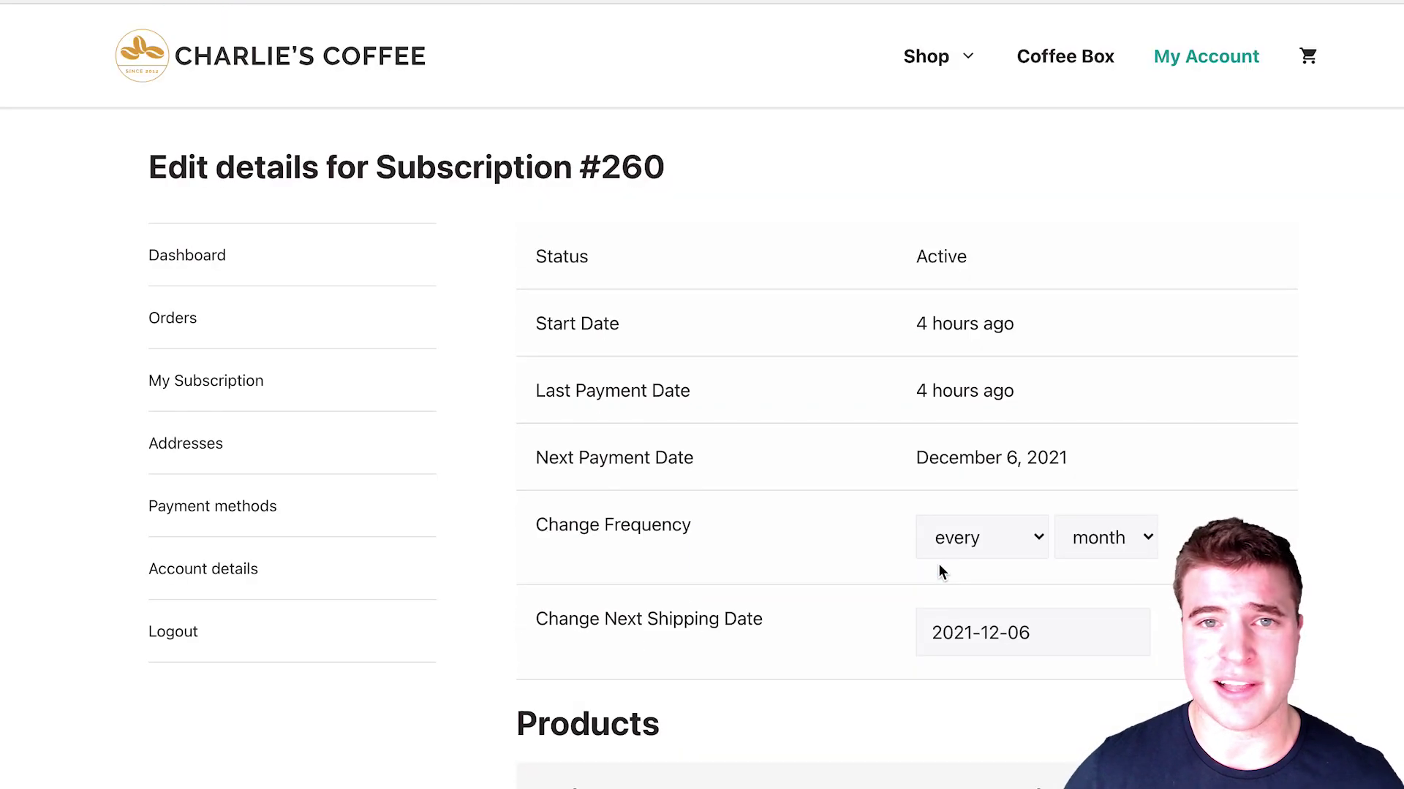
pyautogui.scroll(-2, 940, 573)
pyautogui.click(993, 445)
pyautogui.click(996, 464)
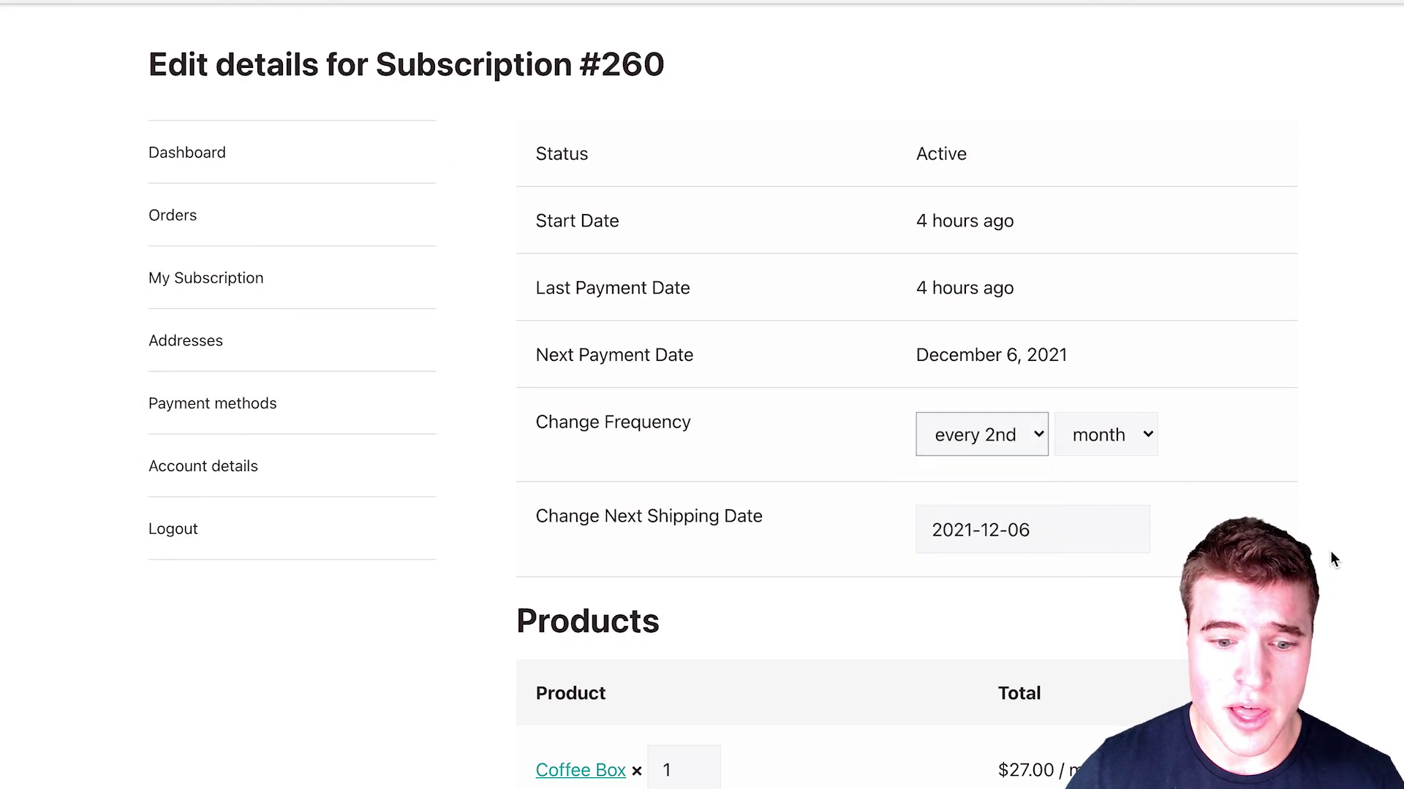
# Set the next shipping date to November 20, 2021 and save
pyautogui.click(973, 523)
pyautogui.click(949, 581)
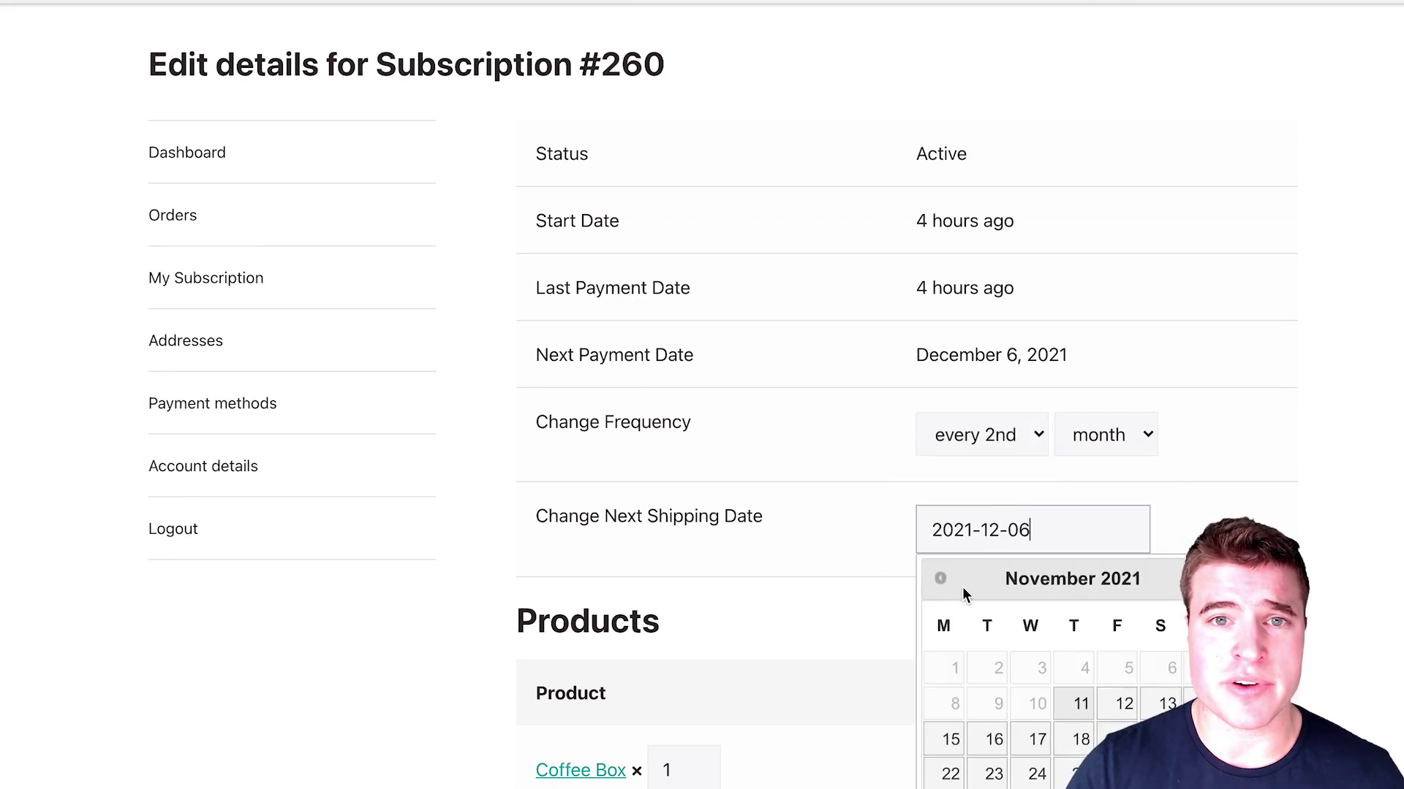
pyautogui.click(1167, 739)
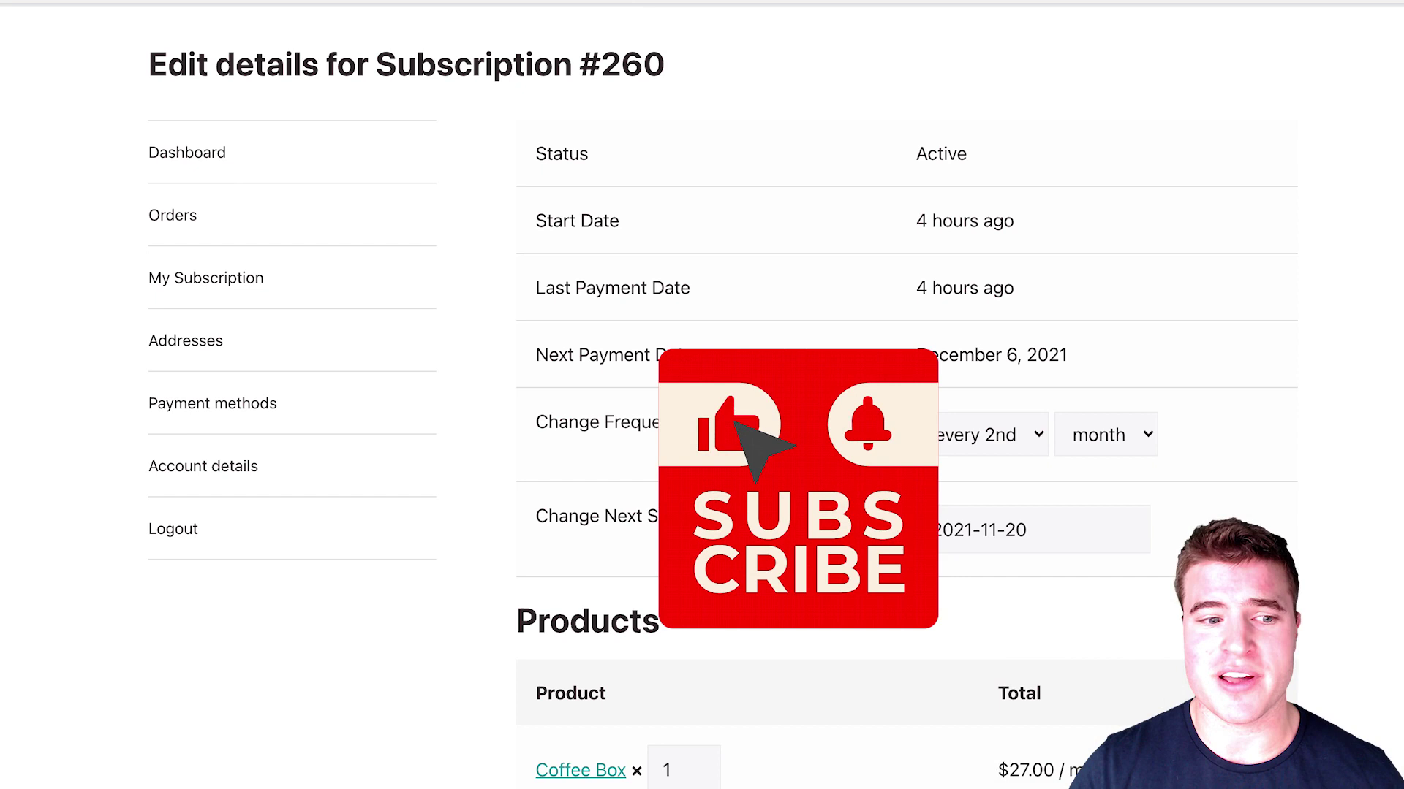
pyautogui.scroll(-15, 1041, 657)
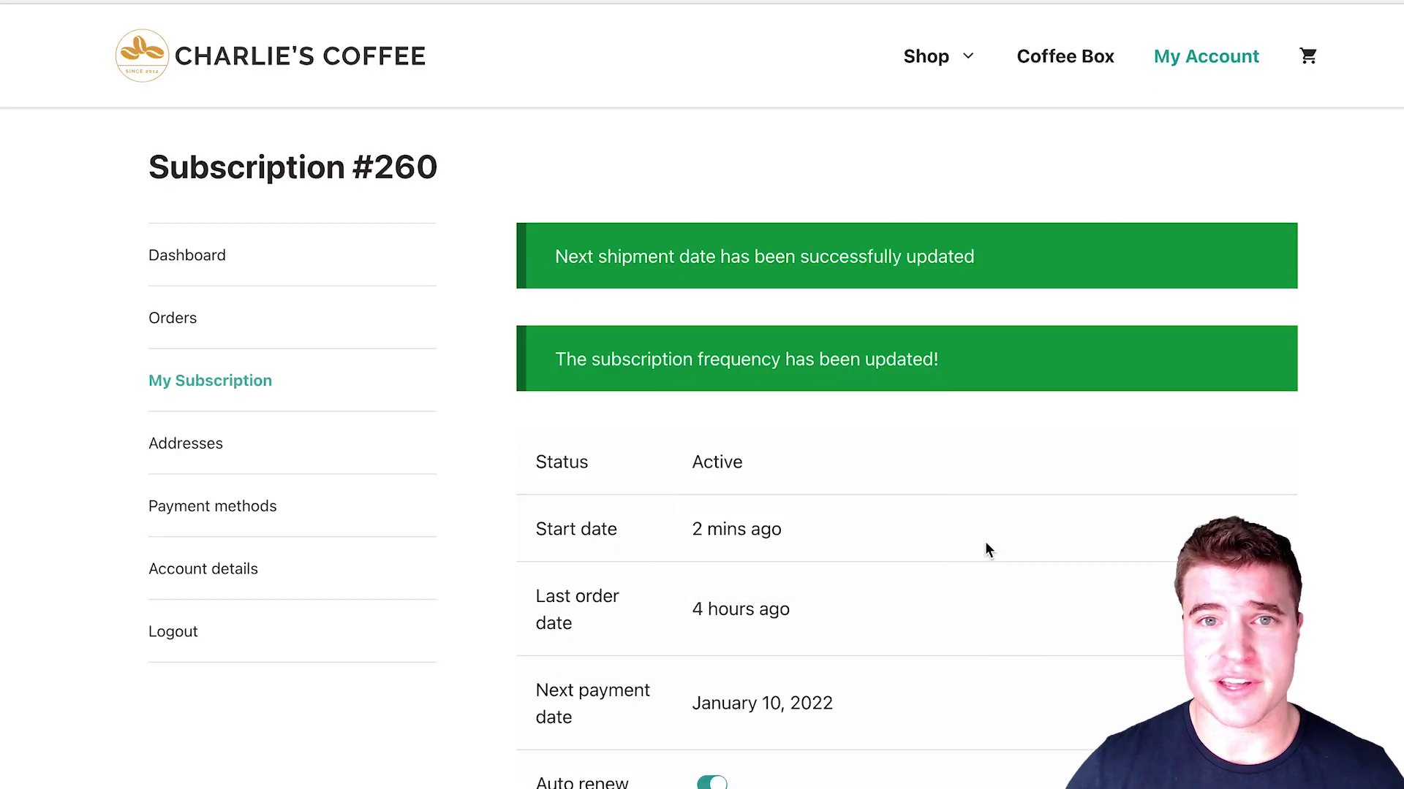
# Open the Coffee Grinder from the Shop and view its 'Select an existing subscription' dropdown
pyautogui.click(413, 56)
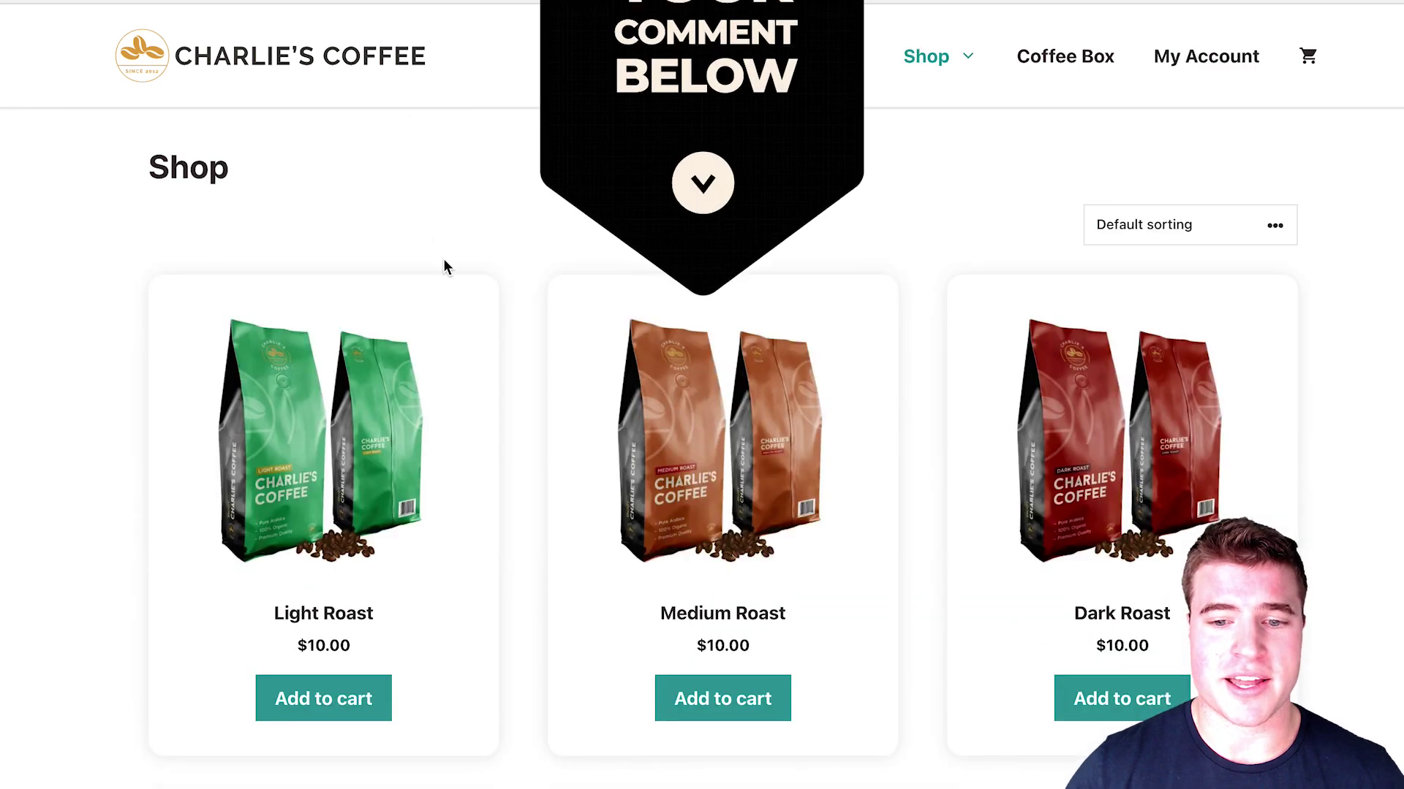
pyautogui.scroll(-9, 623, 444)
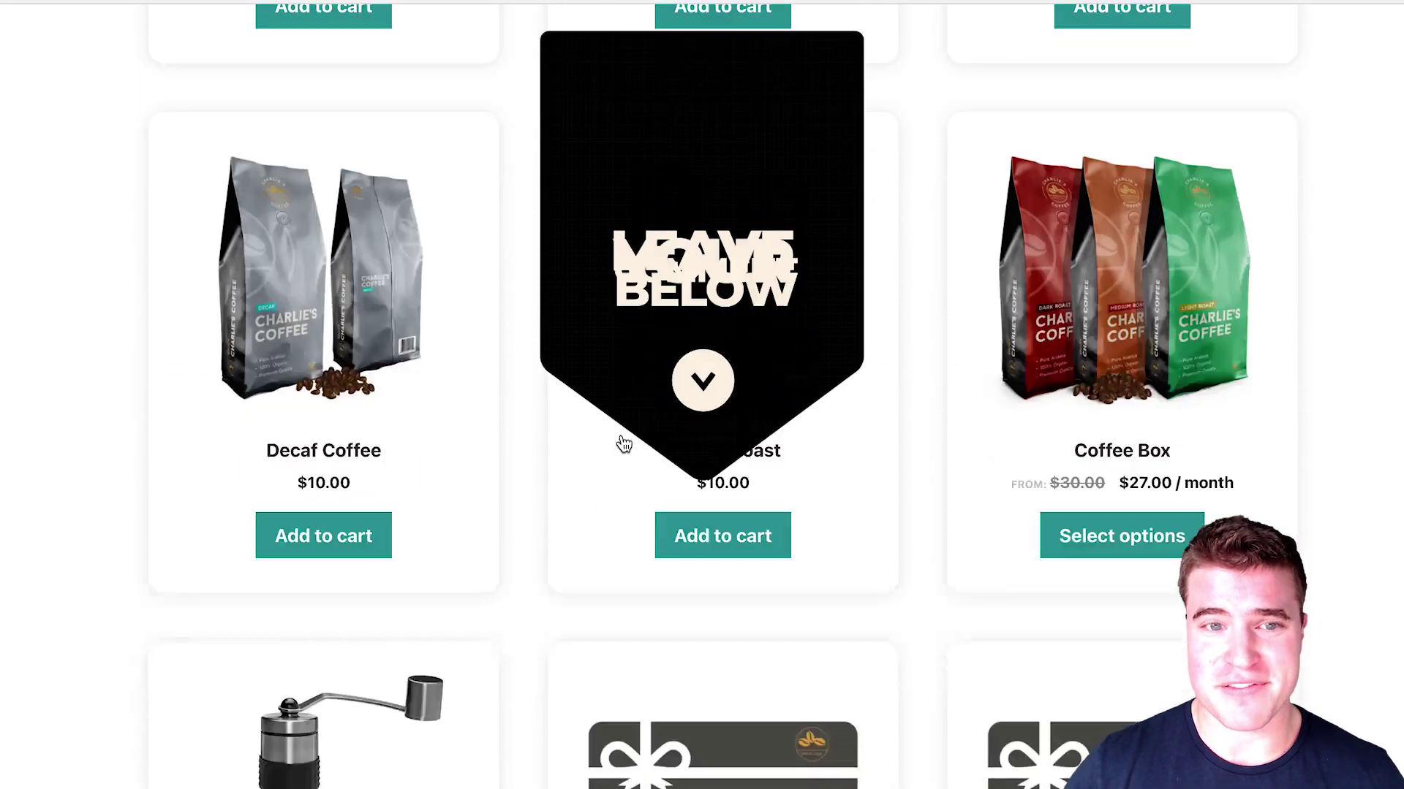
pyautogui.scroll(-2, 623, 444)
pyautogui.click(361, 602)
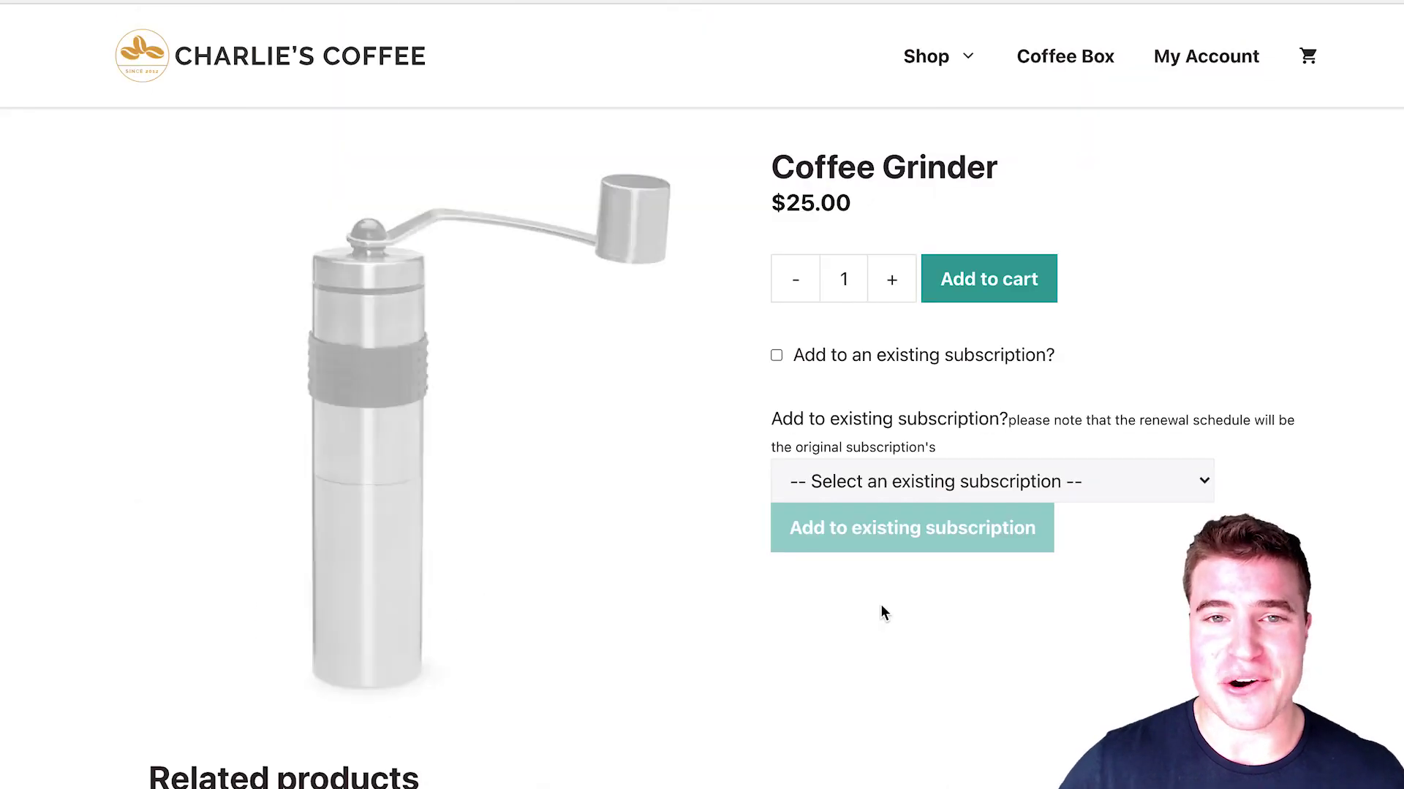
pyautogui.click(898, 475)
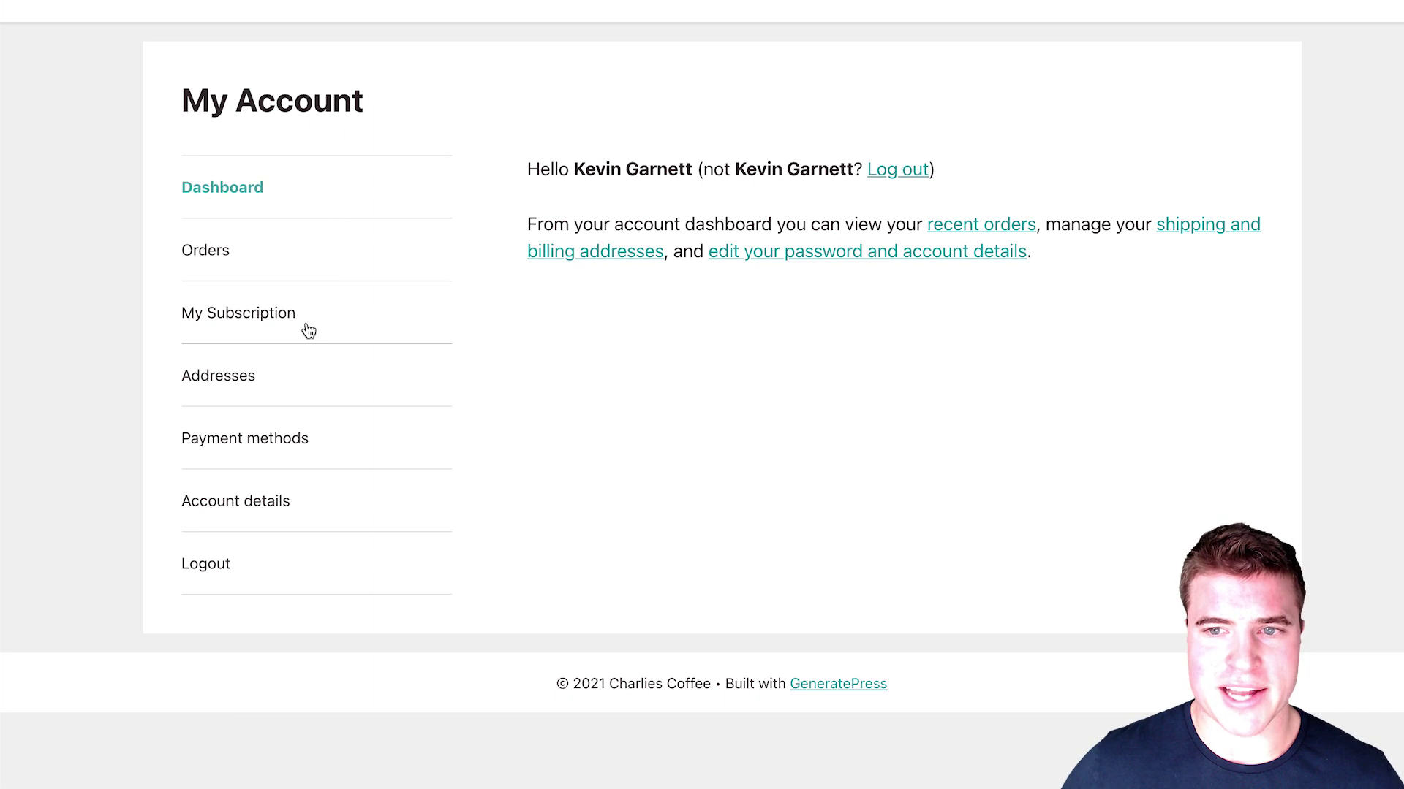
# Open subscription #112 and review its basic actions
pyautogui.click(307, 328)
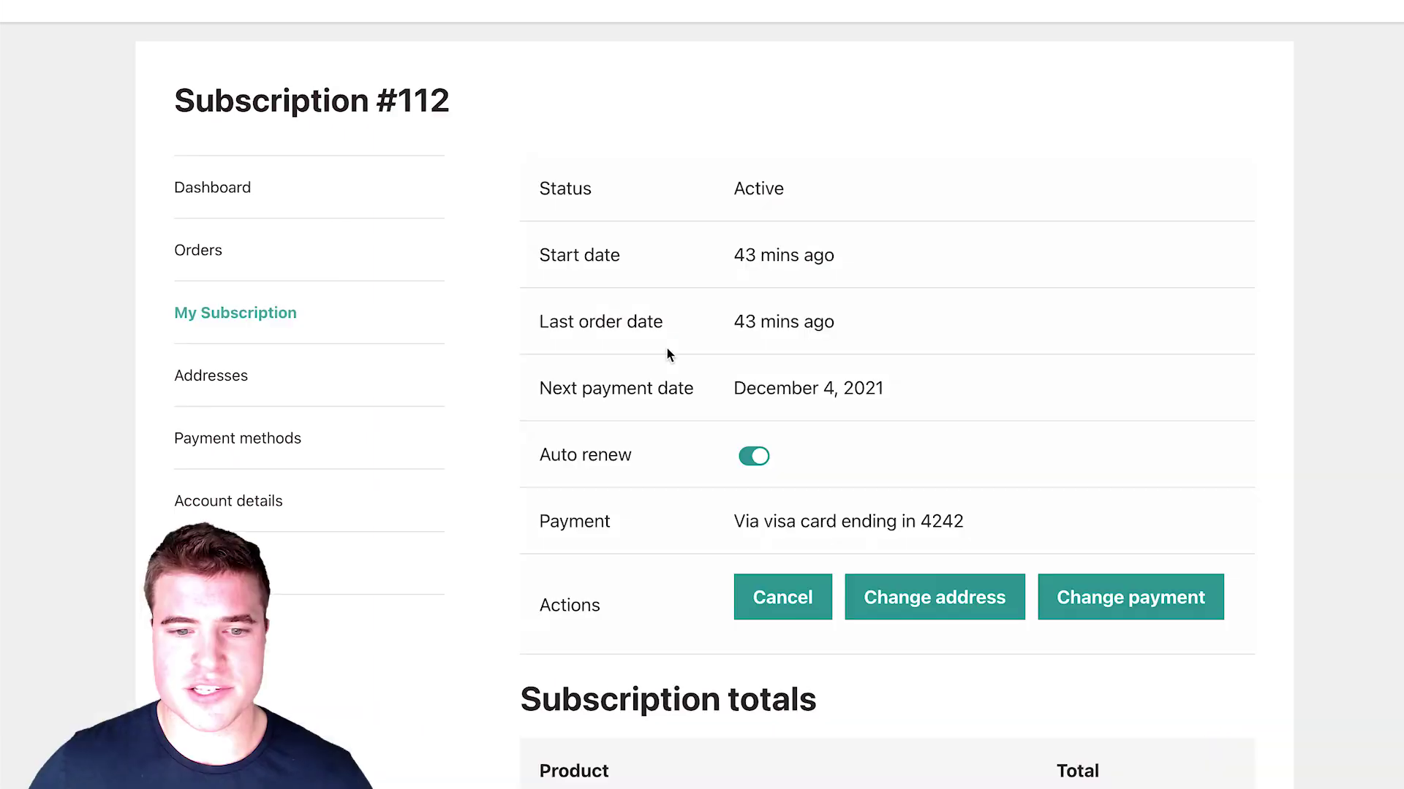
pyautogui.scroll(-2, 1275, 441)
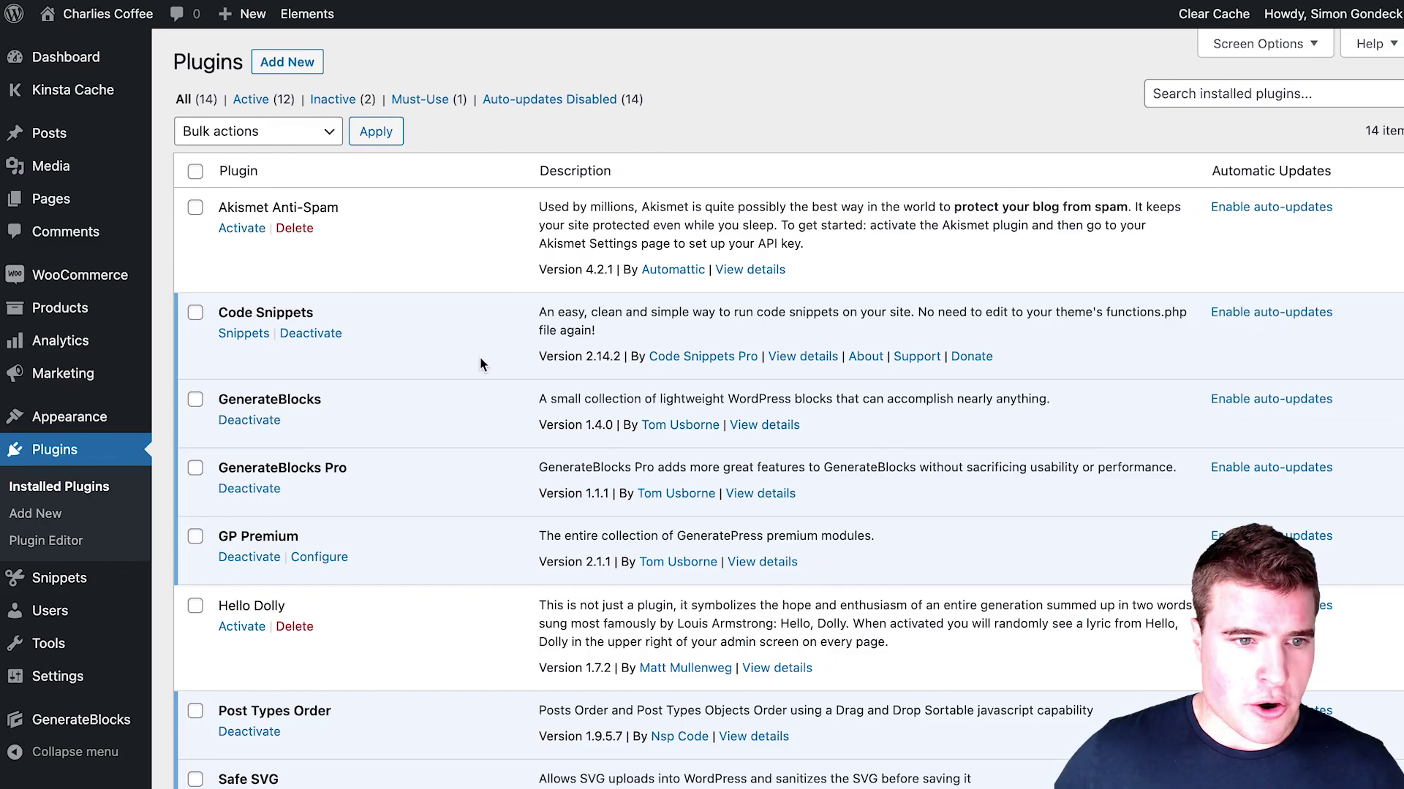
# Upload toolbox-for-woocommerce-subscriptions.zip as a new plugin, install it and activate it
pyautogui.click(302, 61)
pyautogui.click(342, 64)
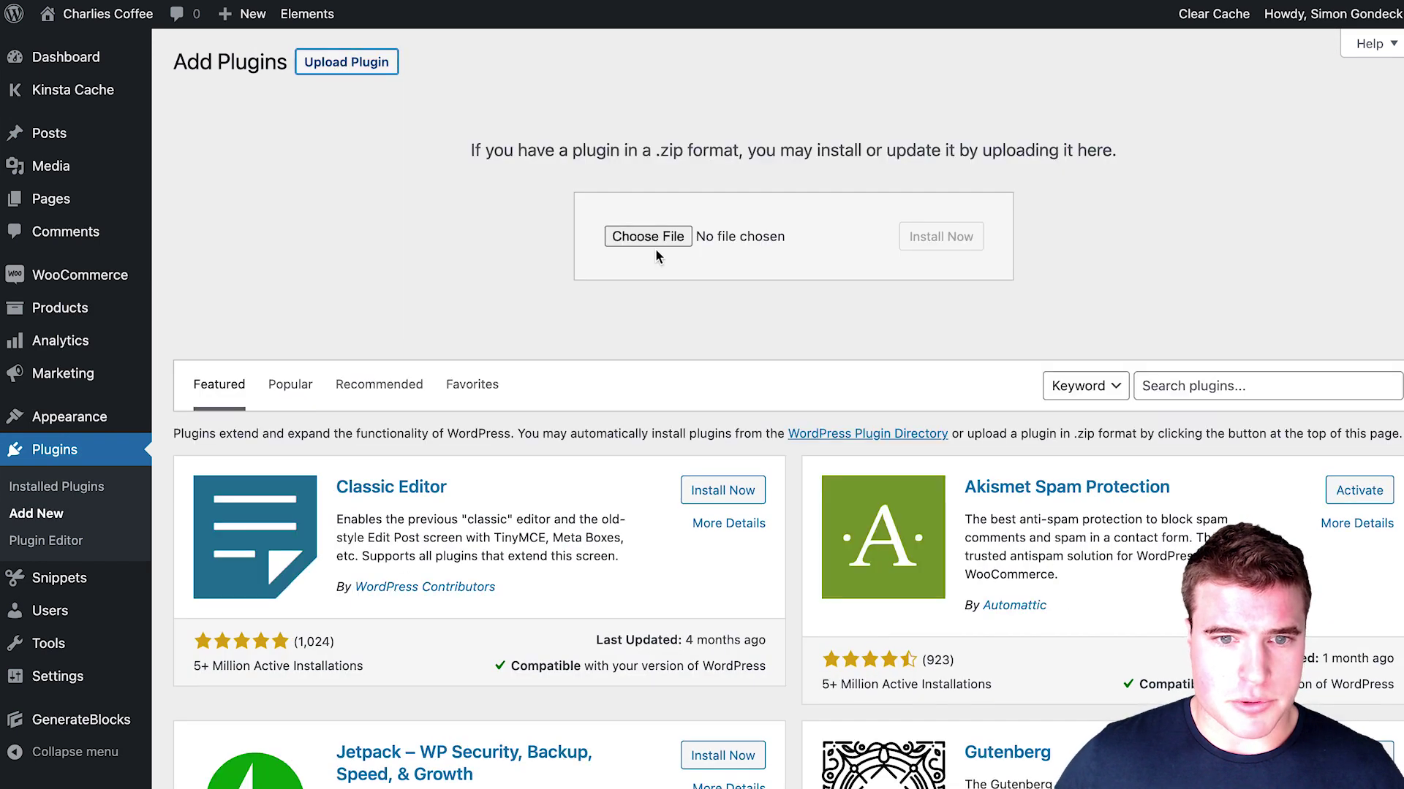
pyautogui.click(655, 241)
pyautogui.click(493, 606)
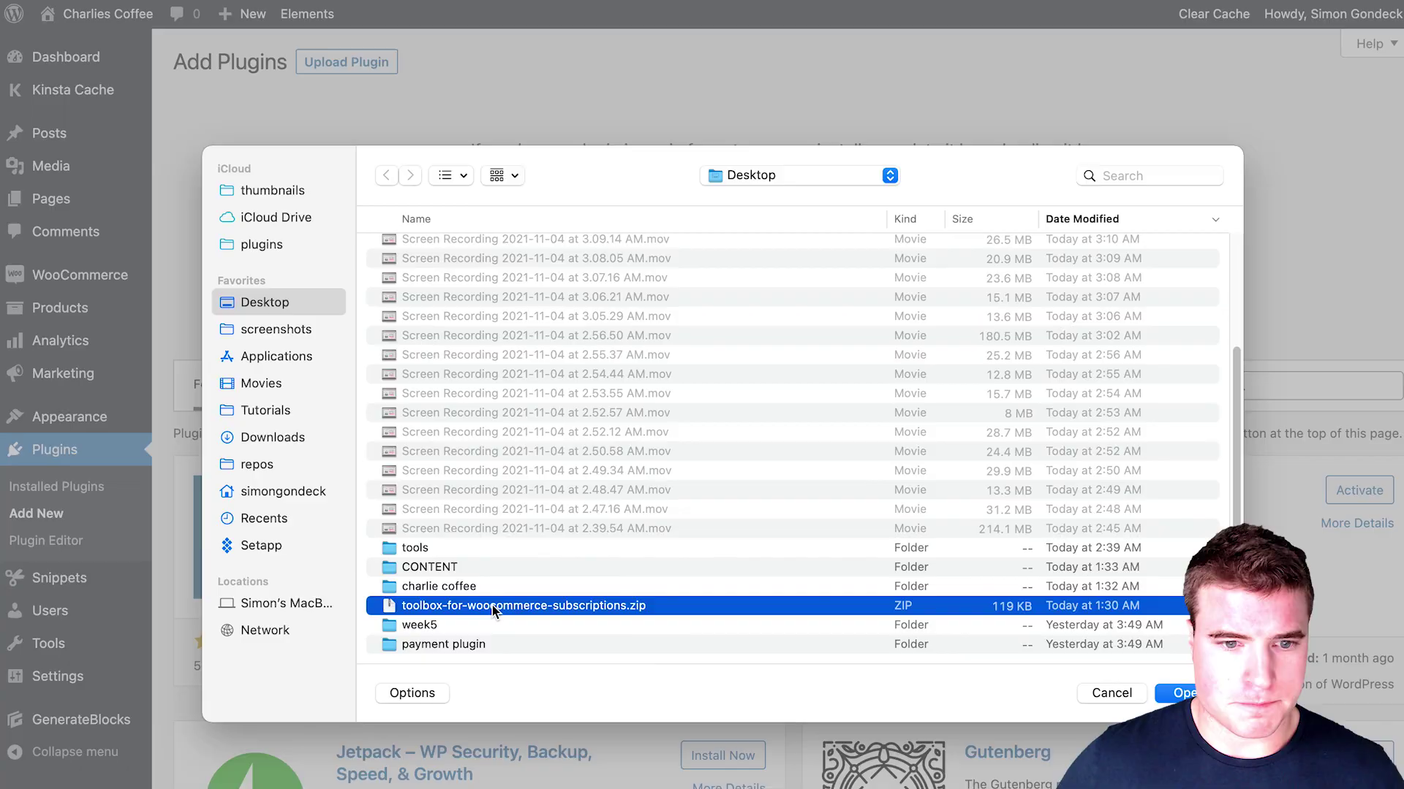
pyautogui.doubleClick(492, 605)
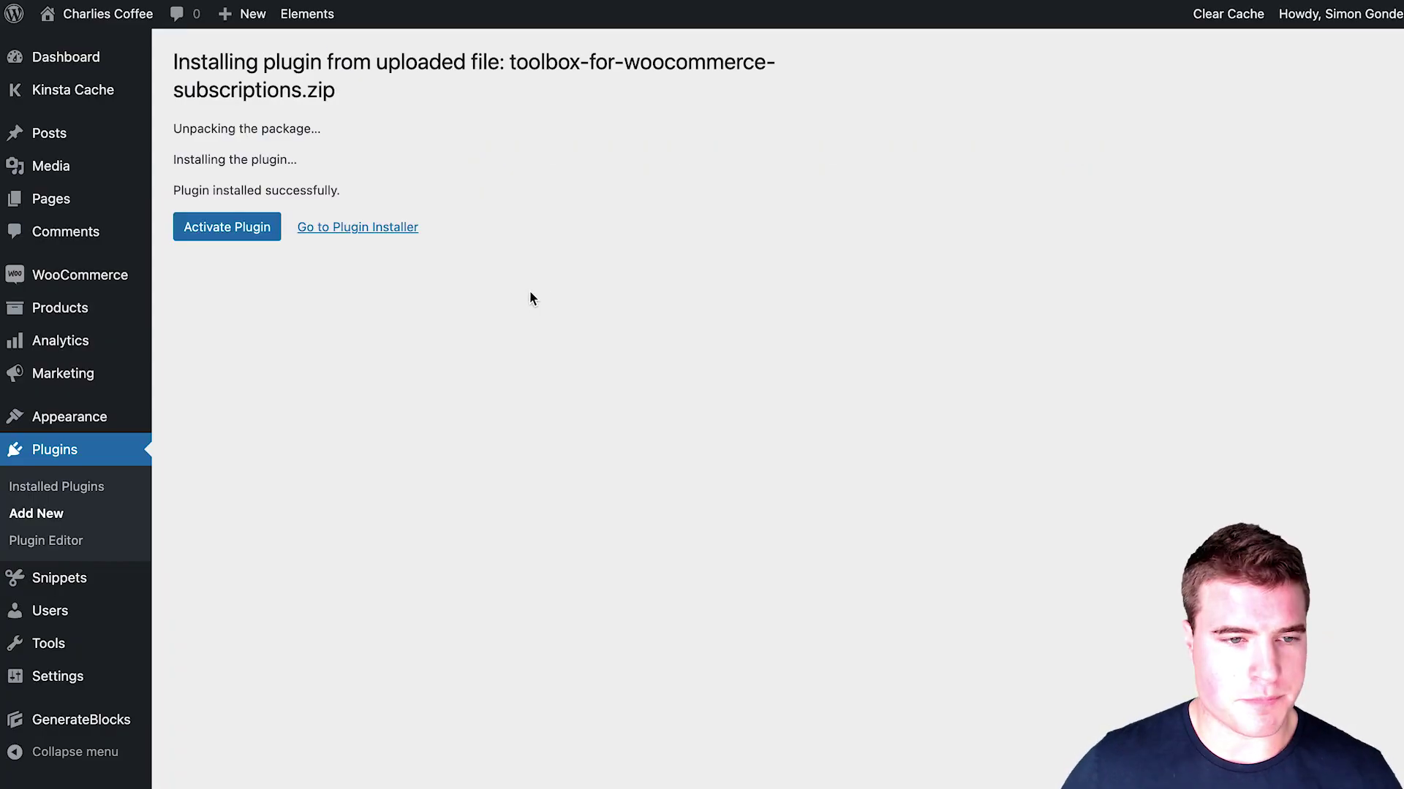
pyautogui.click(217, 235)
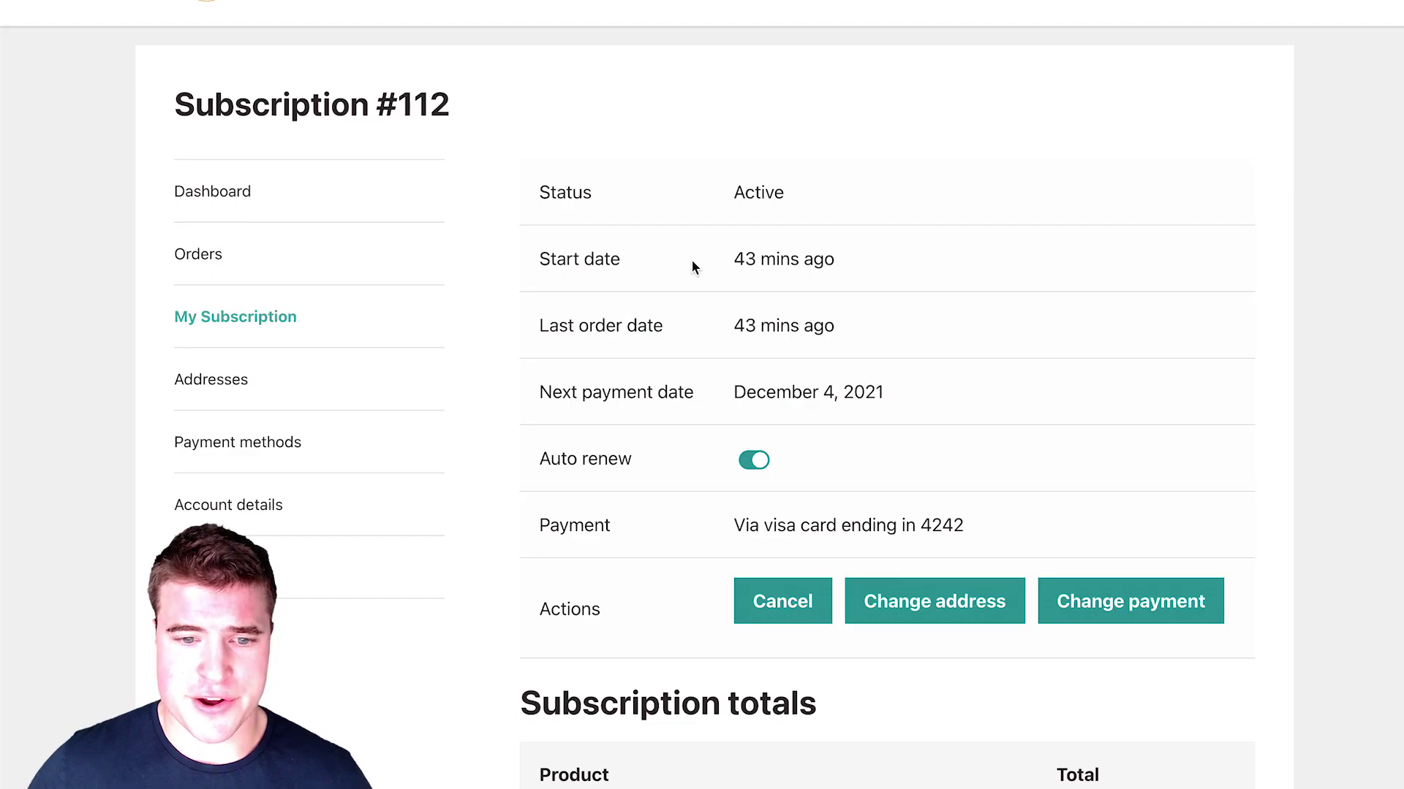
# Review subscription #112's new skip, ship-now and edit options and open the next-shipping-date calendar
pyautogui.scroll(-1, 691, 261)
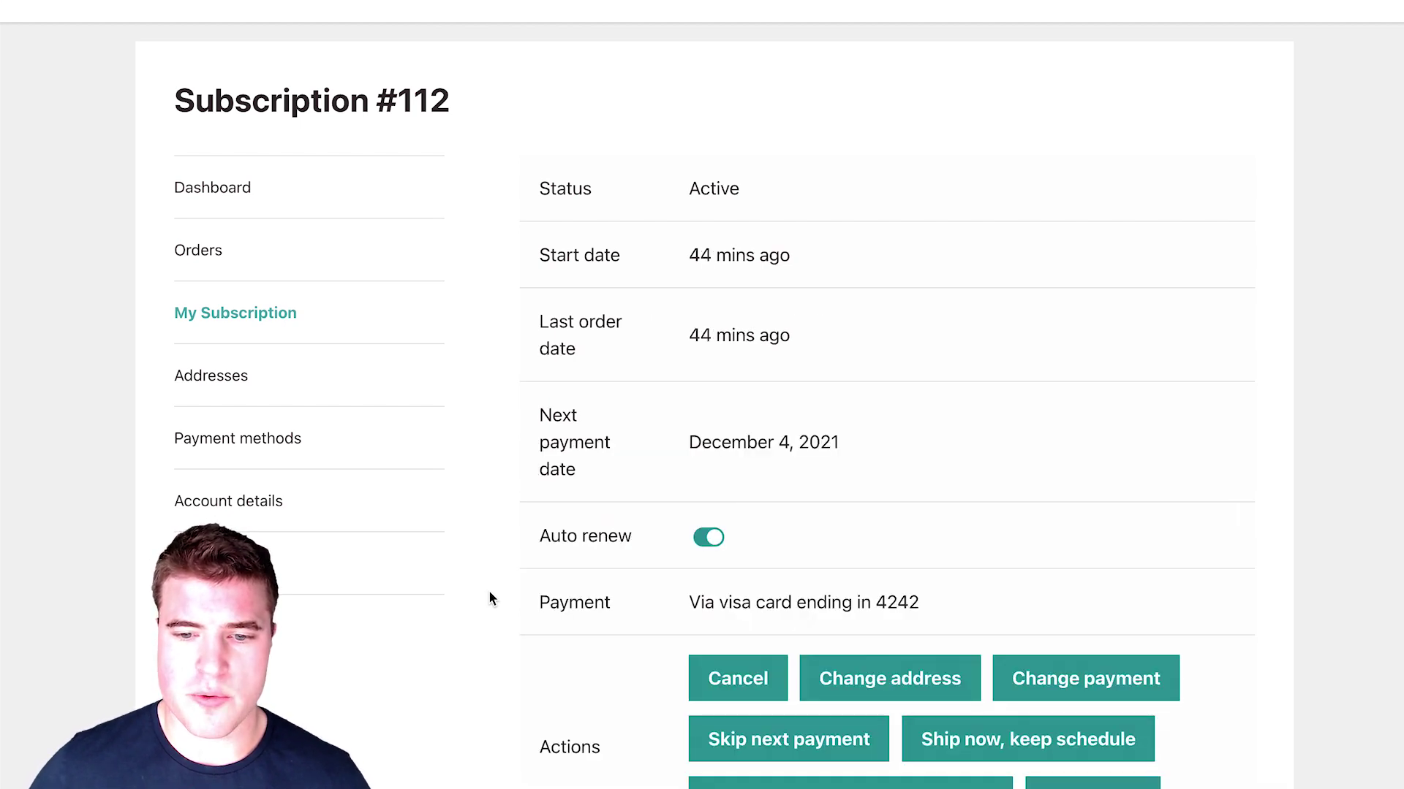
pyautogui.scroll(-1, 511, 604)
pyautogui.scroll(-1, 514, 608)
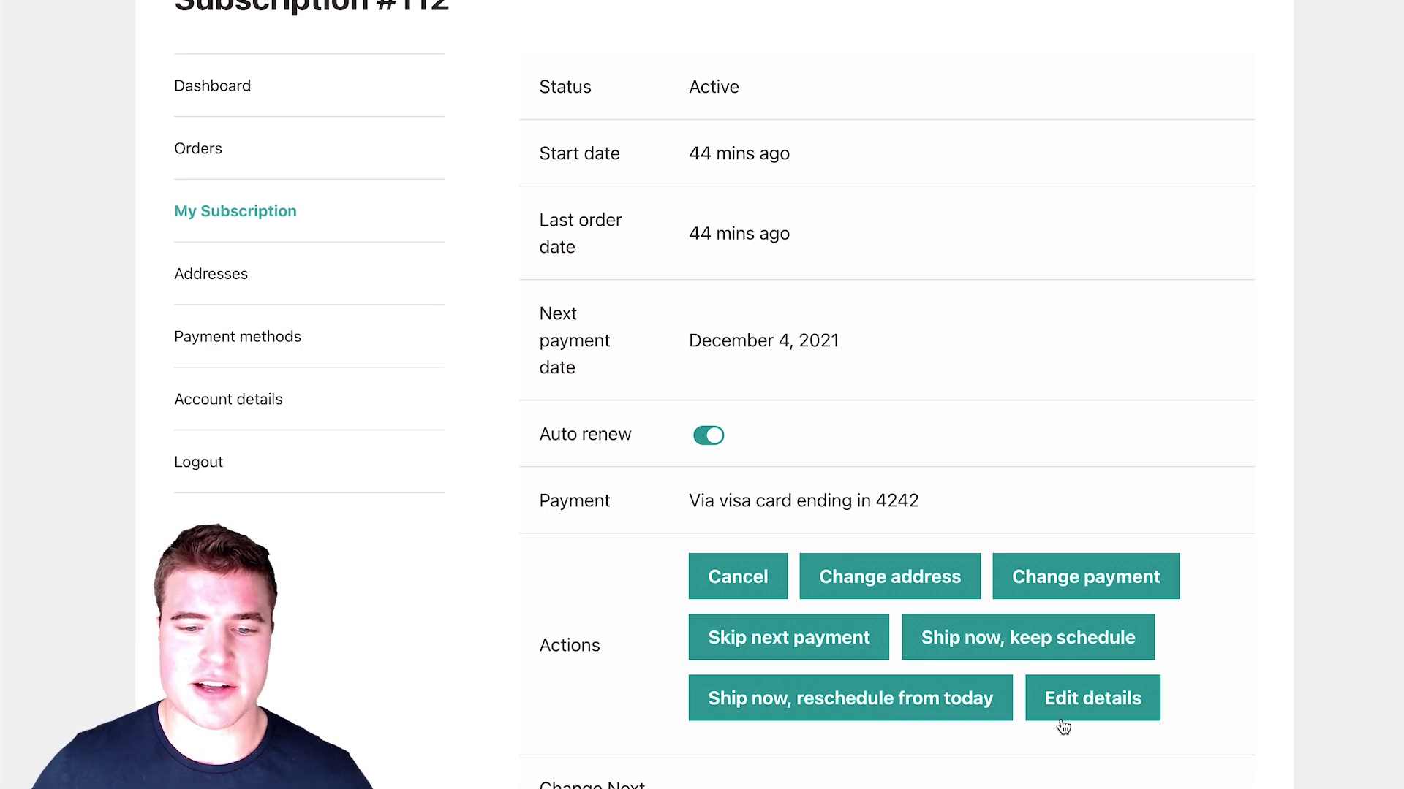
pyautogui.scroll(-1, 1063, 720)
pyautogui.click(905, 755)
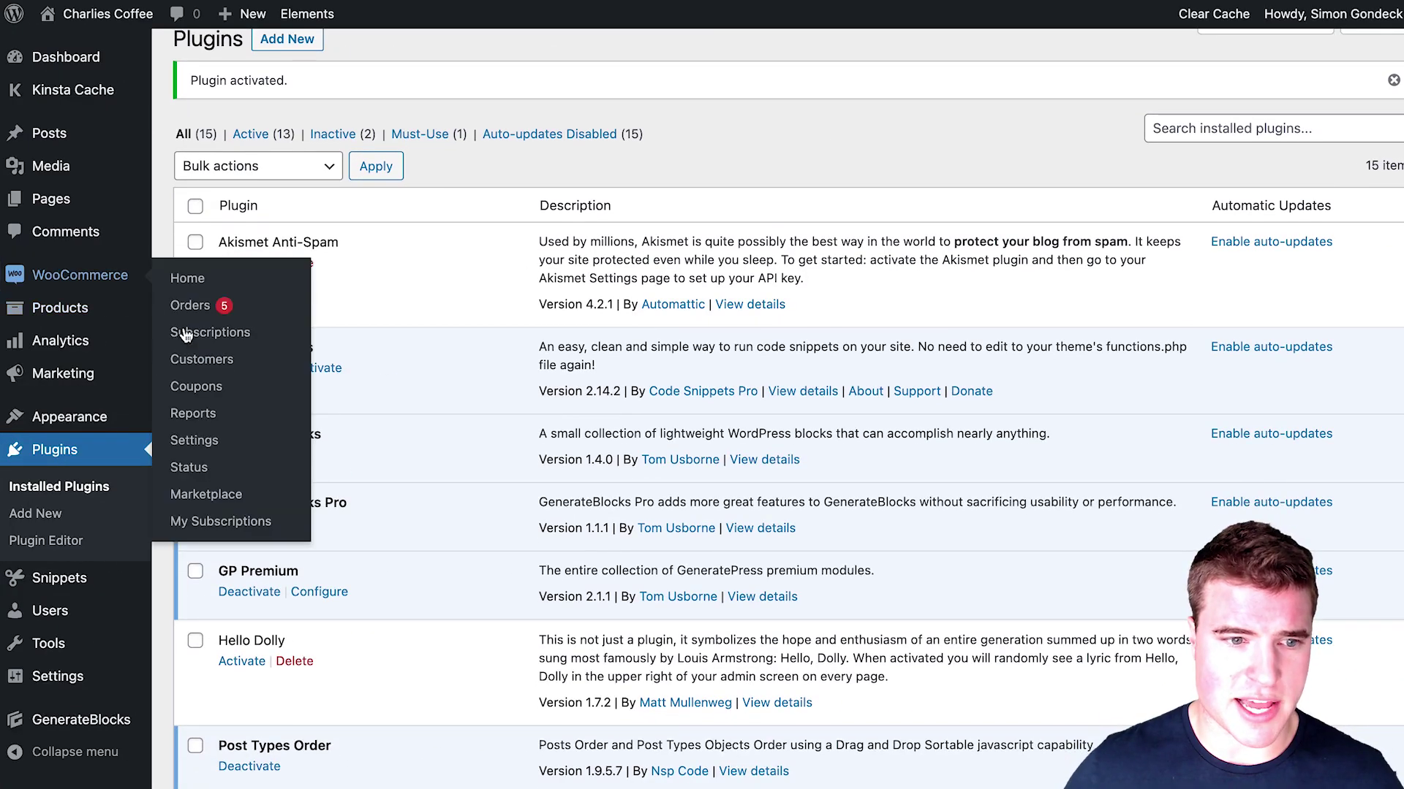
# Open WooCommerce Settings and review the Toolbox for Subscriptions options
pyautogui.click(194, 440)
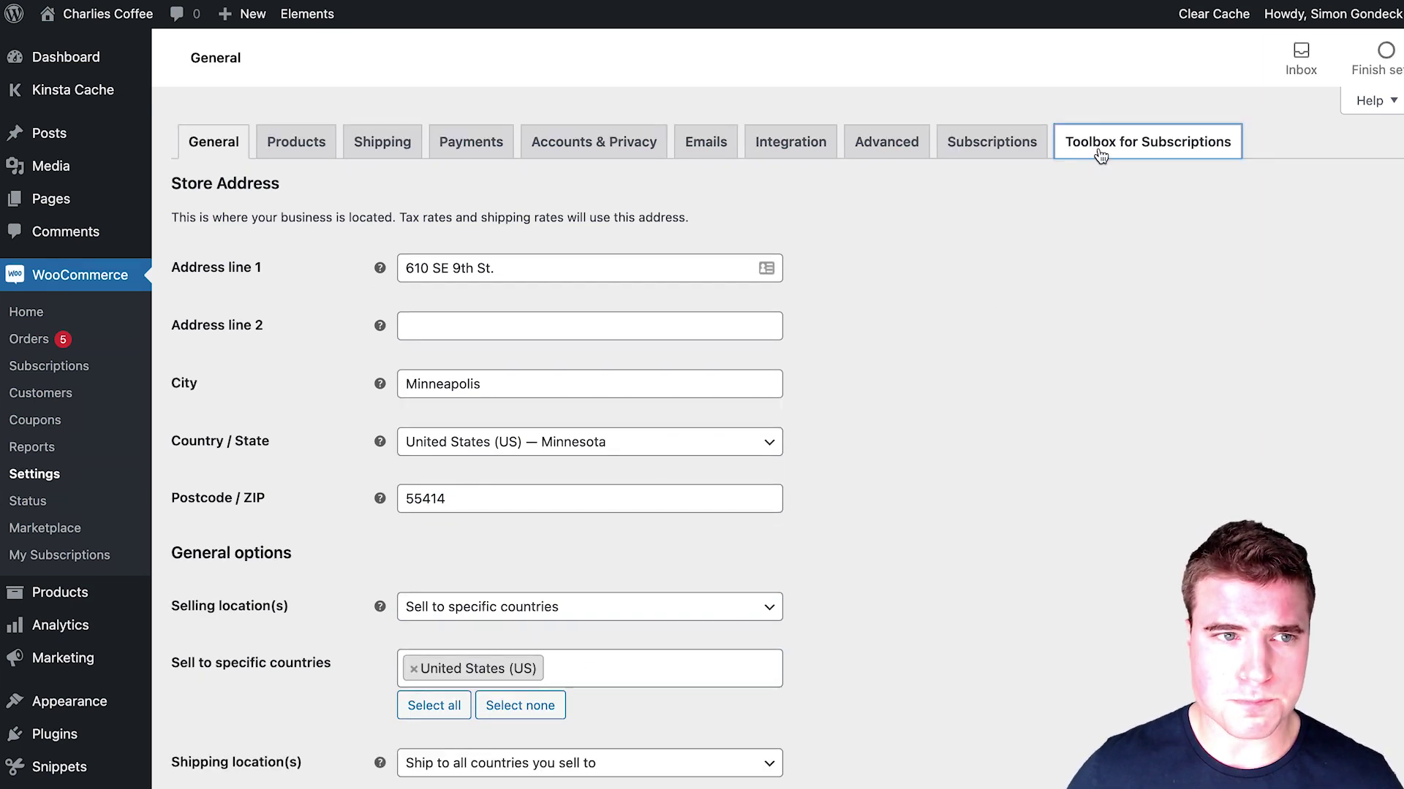
pyautogui.scroll(-1, 942, 367)
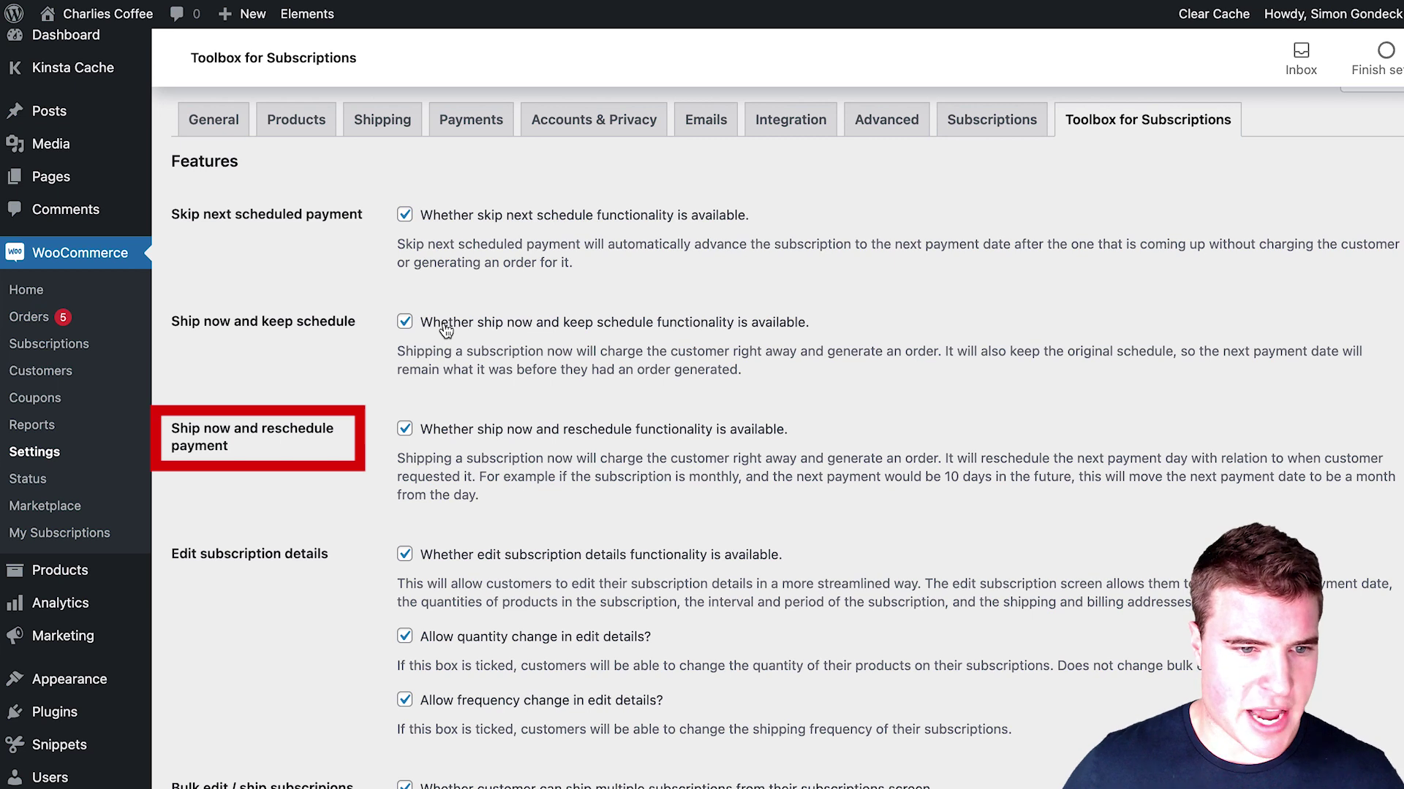
# Uncheck 'Ship now and reschedule payment' and 'Add products to existing subscriptions', then save
pyautogui.click(450, 431)
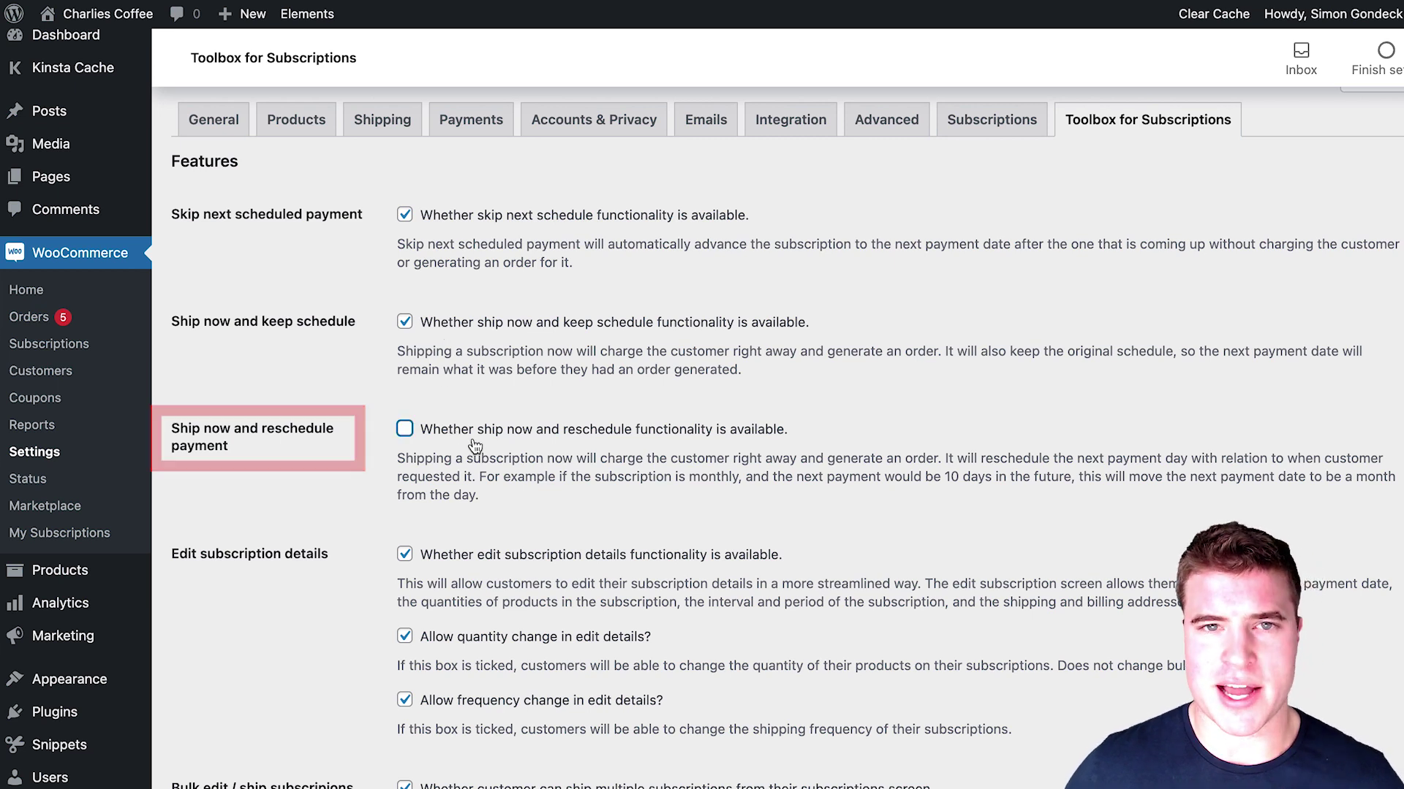
pyautogui.scroll(-3, 573, 534)
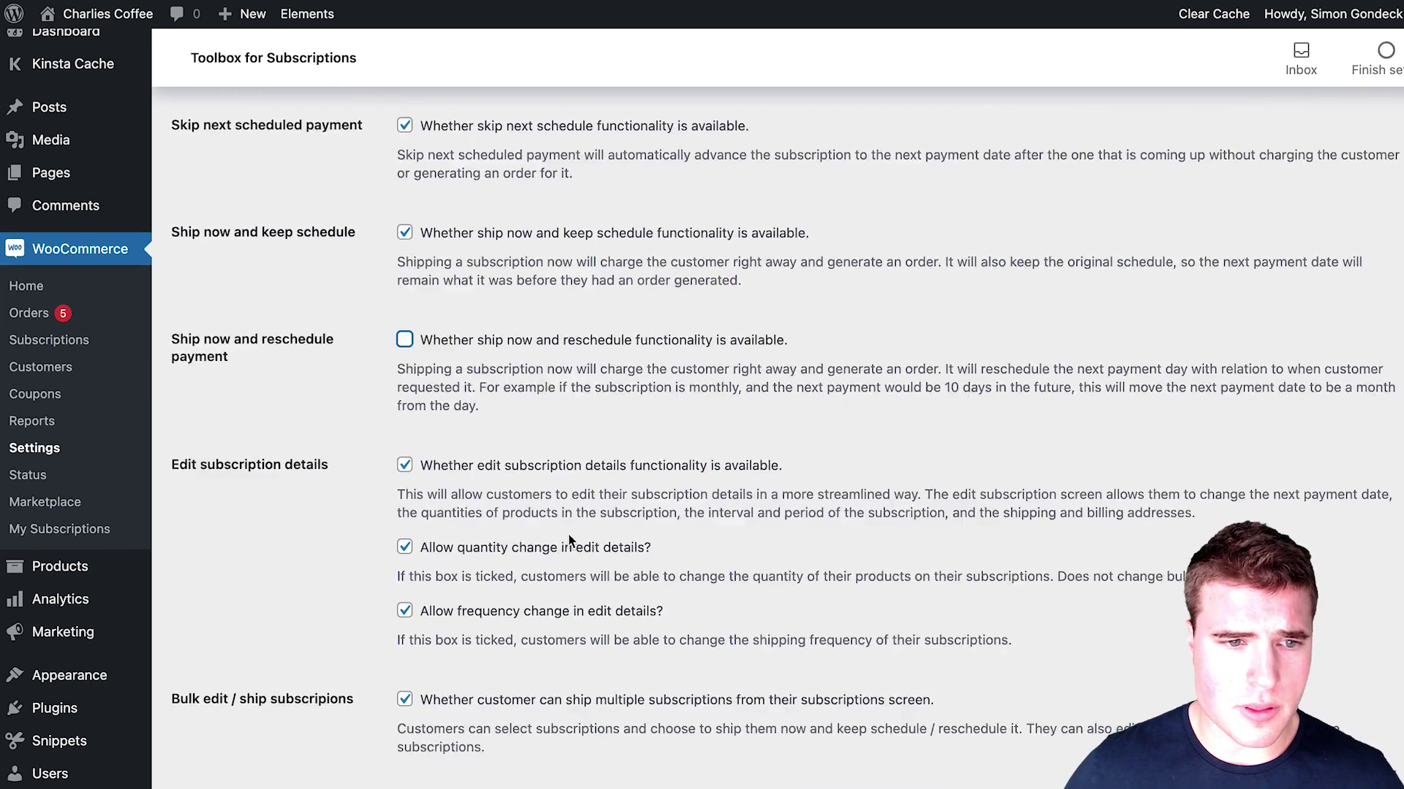
pyautogui.scroll(-6, 569, 535)
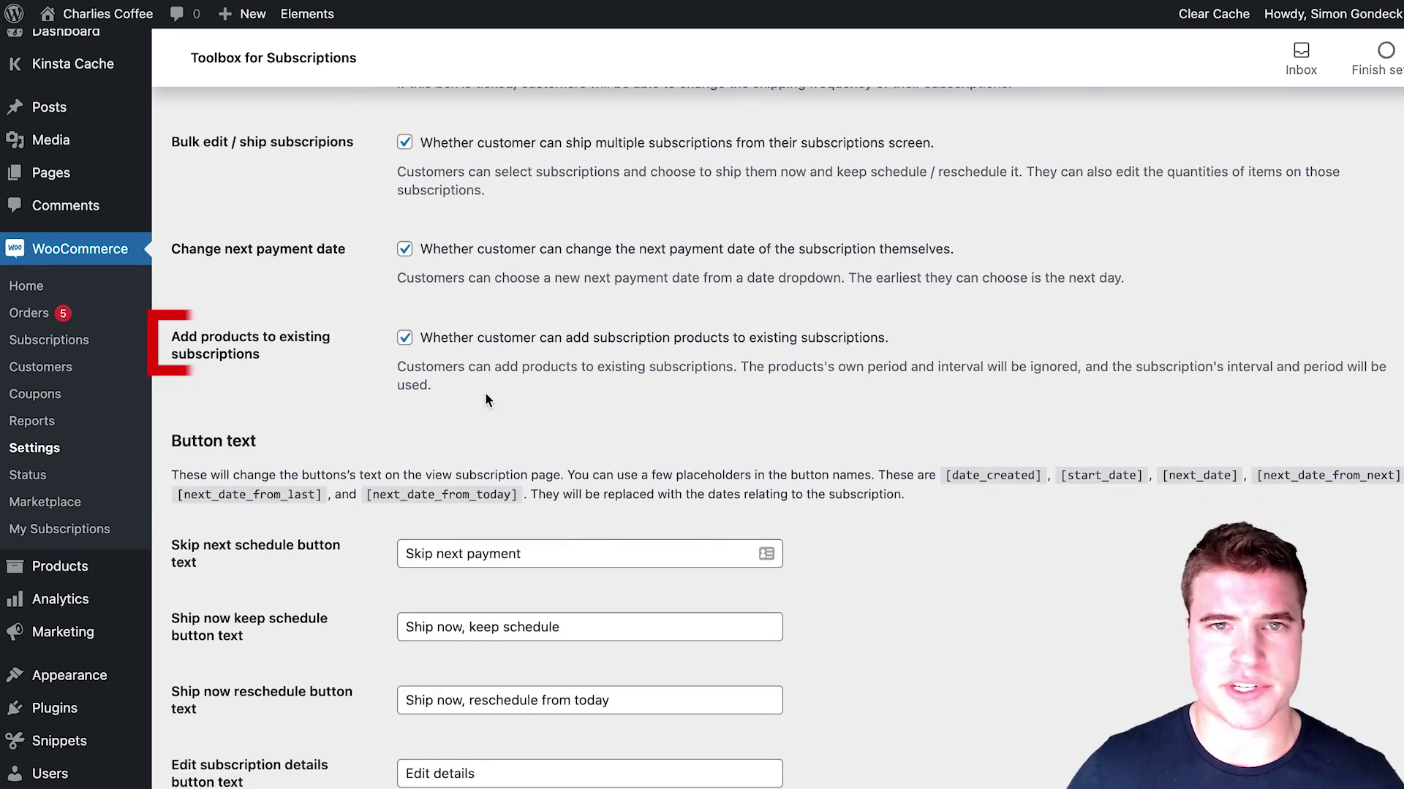
pyautogui.click(493, 343)
pyautogui.scroll(-2, 342, 638)
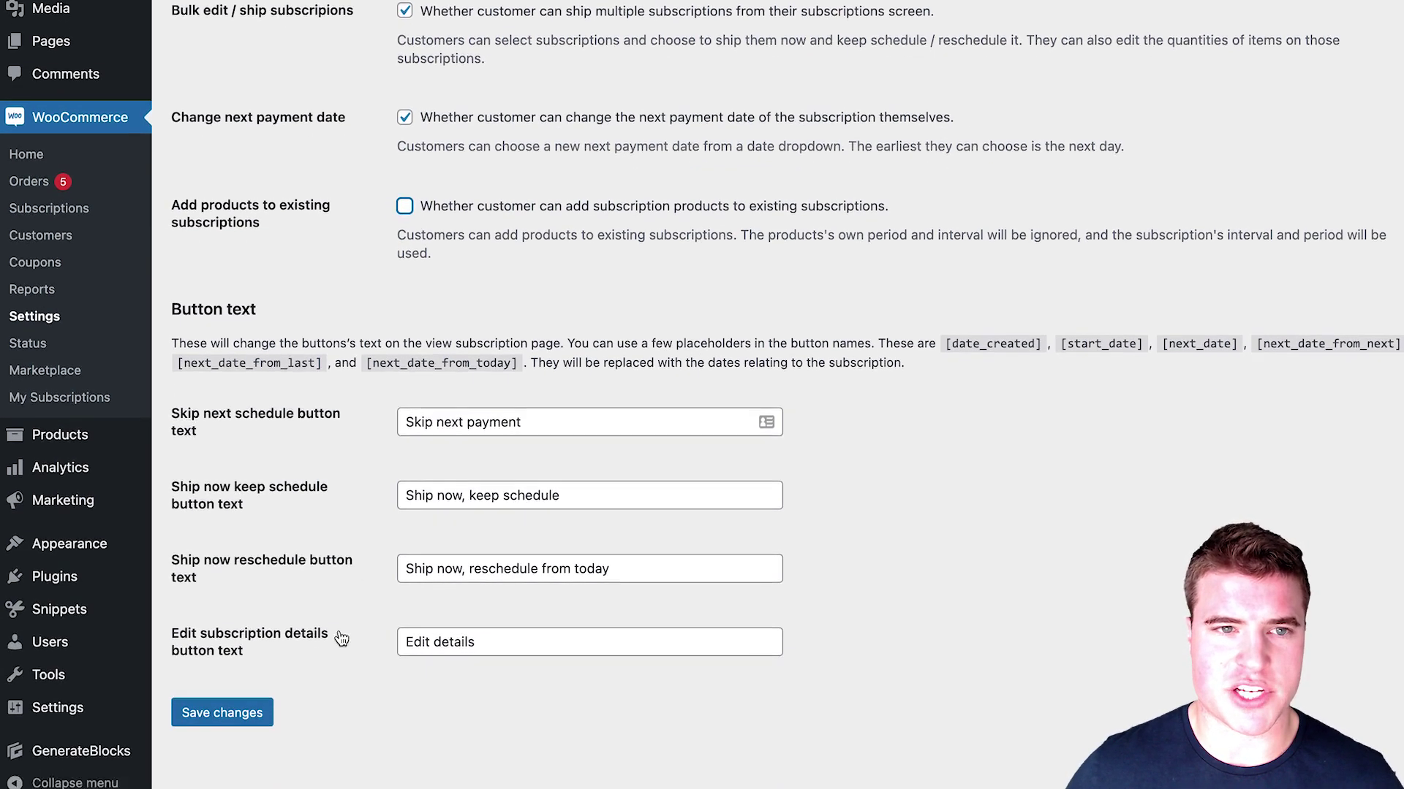
pyautogui.click(251, 693)
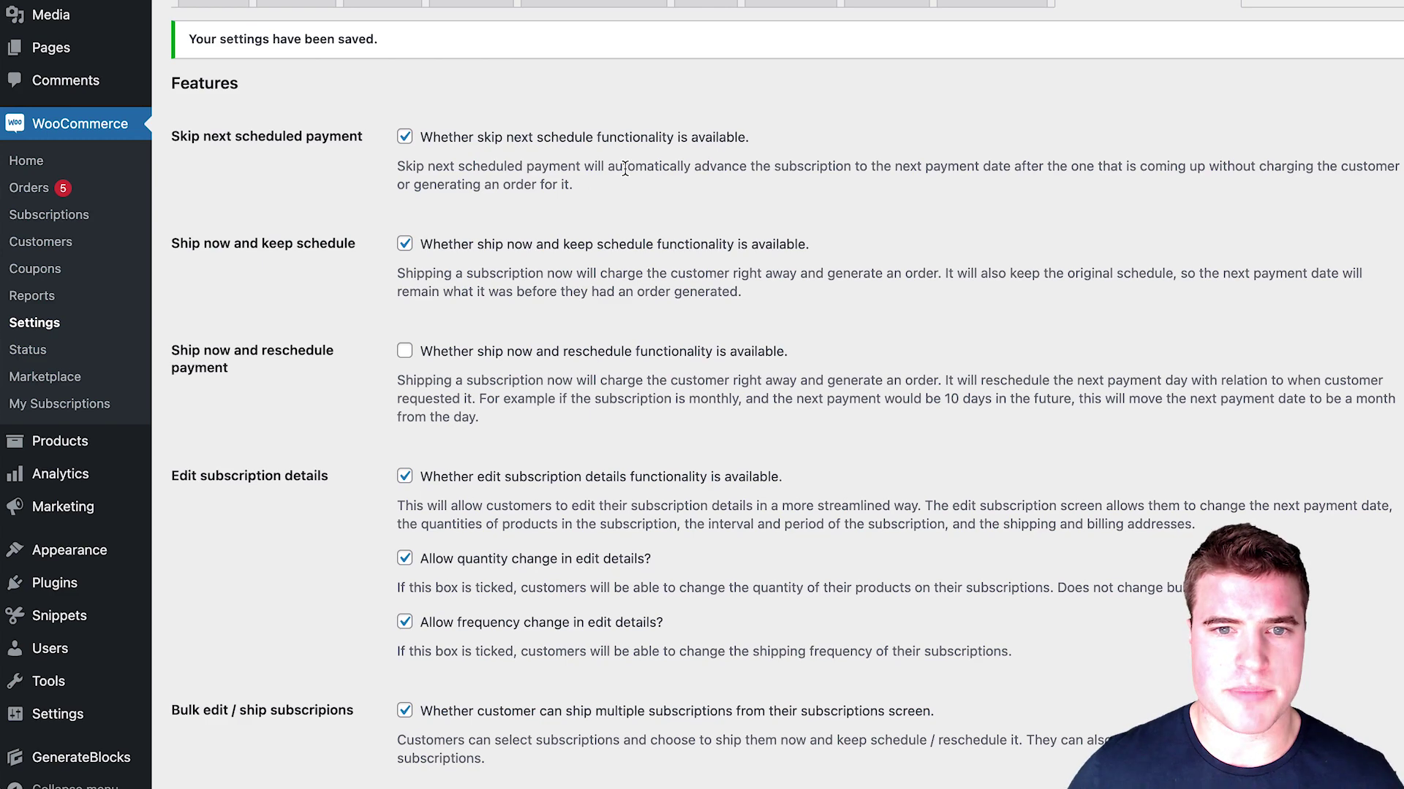
# Reload subscription #112 in the storefront to confirm the ship-now-reschedule action is gone
pyautogui.hotkey('ctrl', 'Tab')
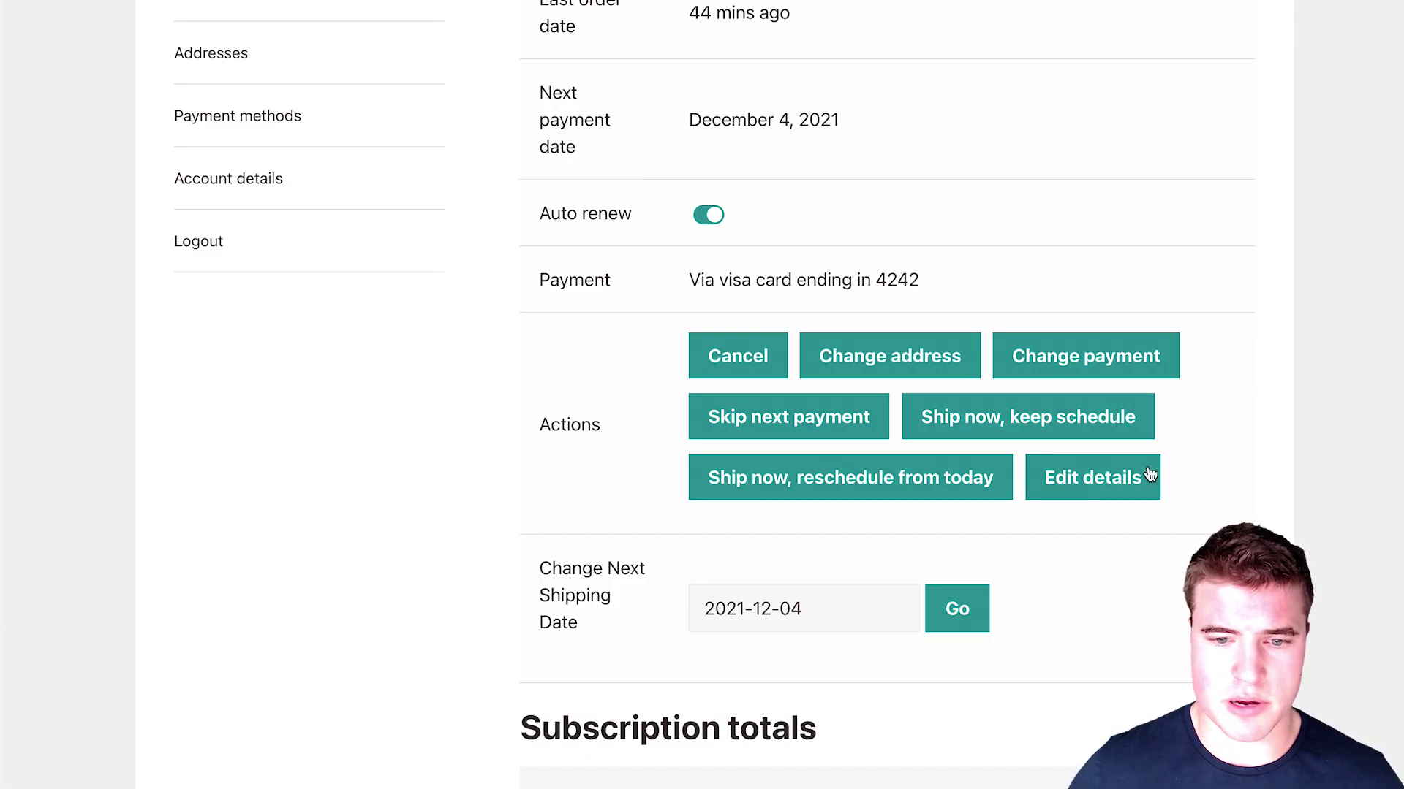
pyautogui.hotkey('ctrl', 'r')
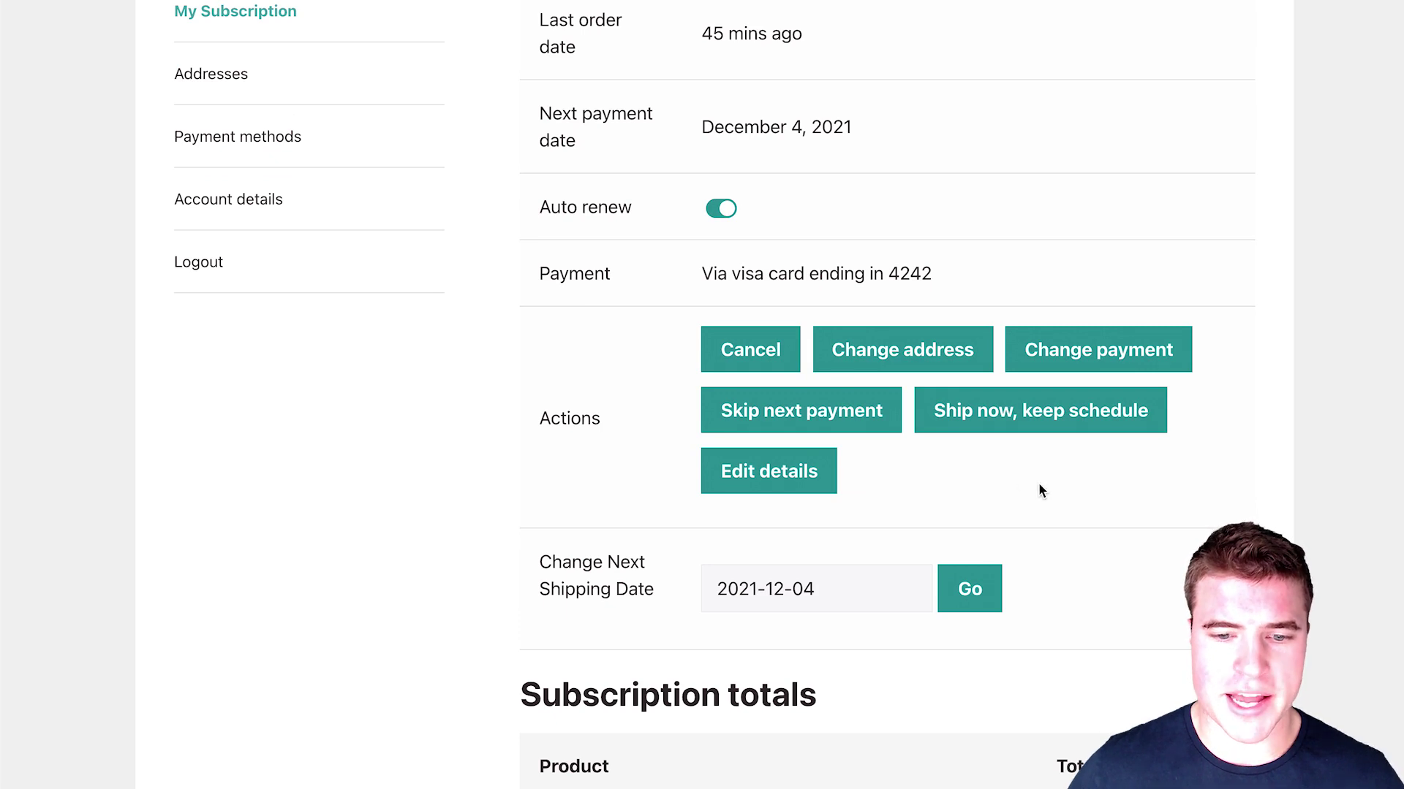
pyautogui.scroll(-2, 1038, 486)
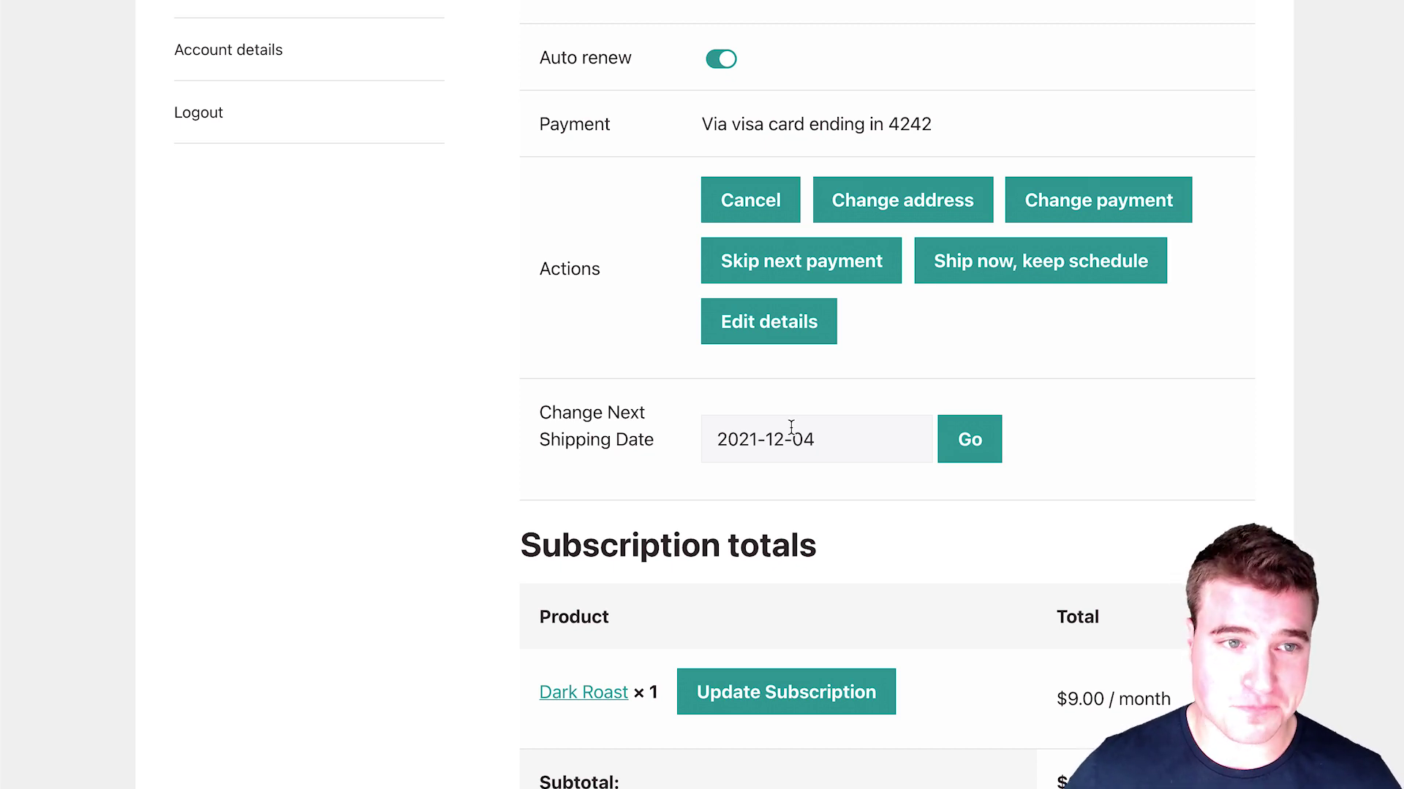
pyautogui.scroll(3, 682, 391)
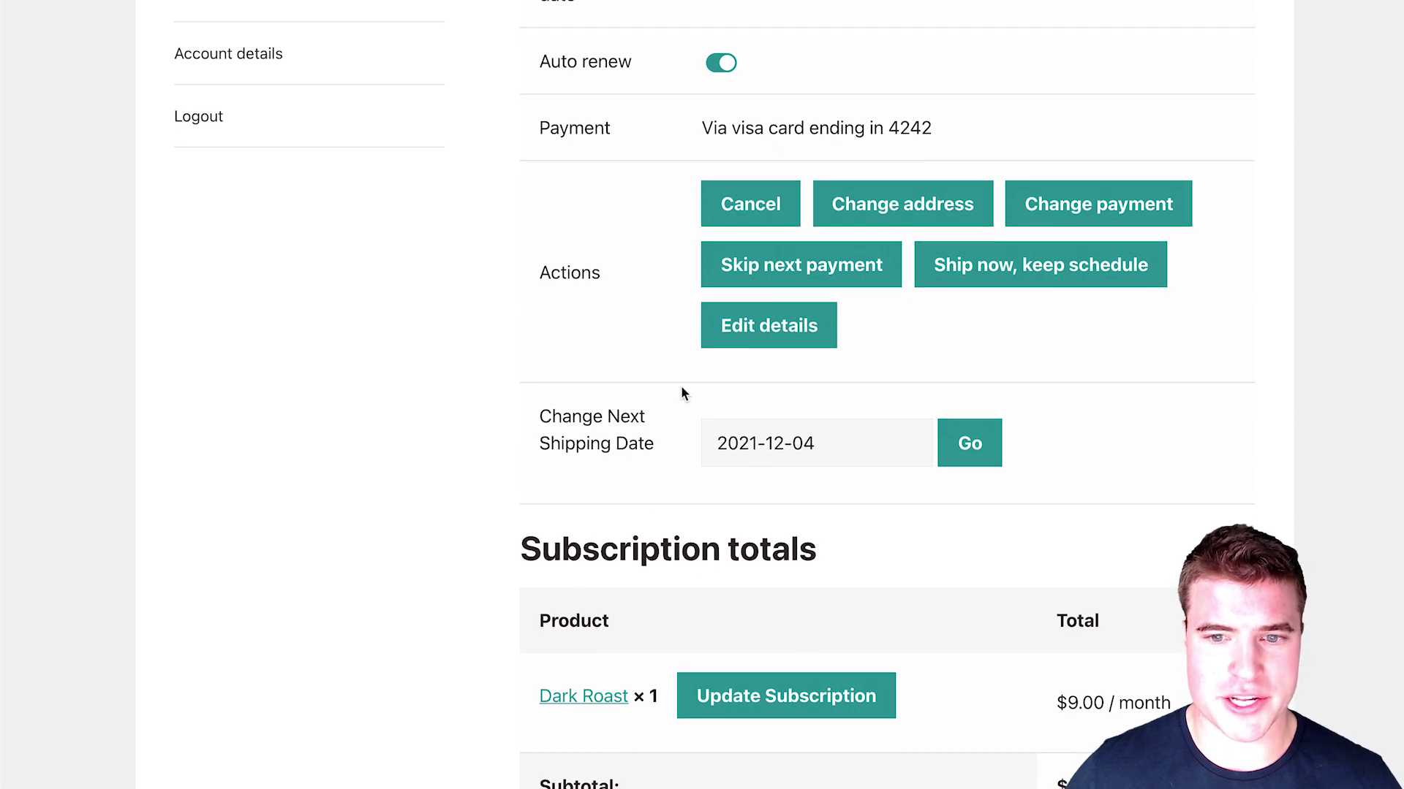
# Re-enable 'Add products to existing subscriptions' in Toolbox settings and save
pyautogui.scroll(5, 680, 391)
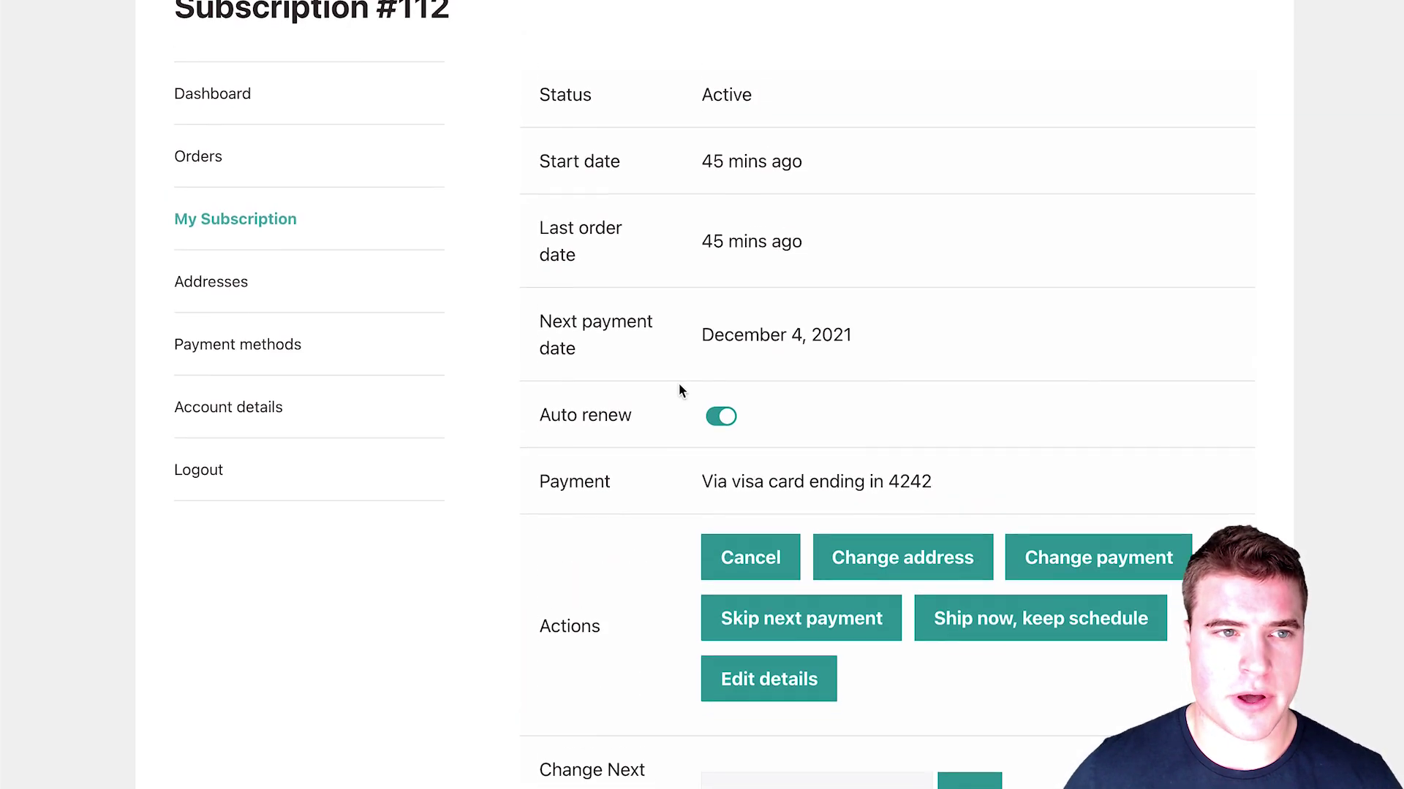
pyautogui.hotkey('ctrl', 'Tab')
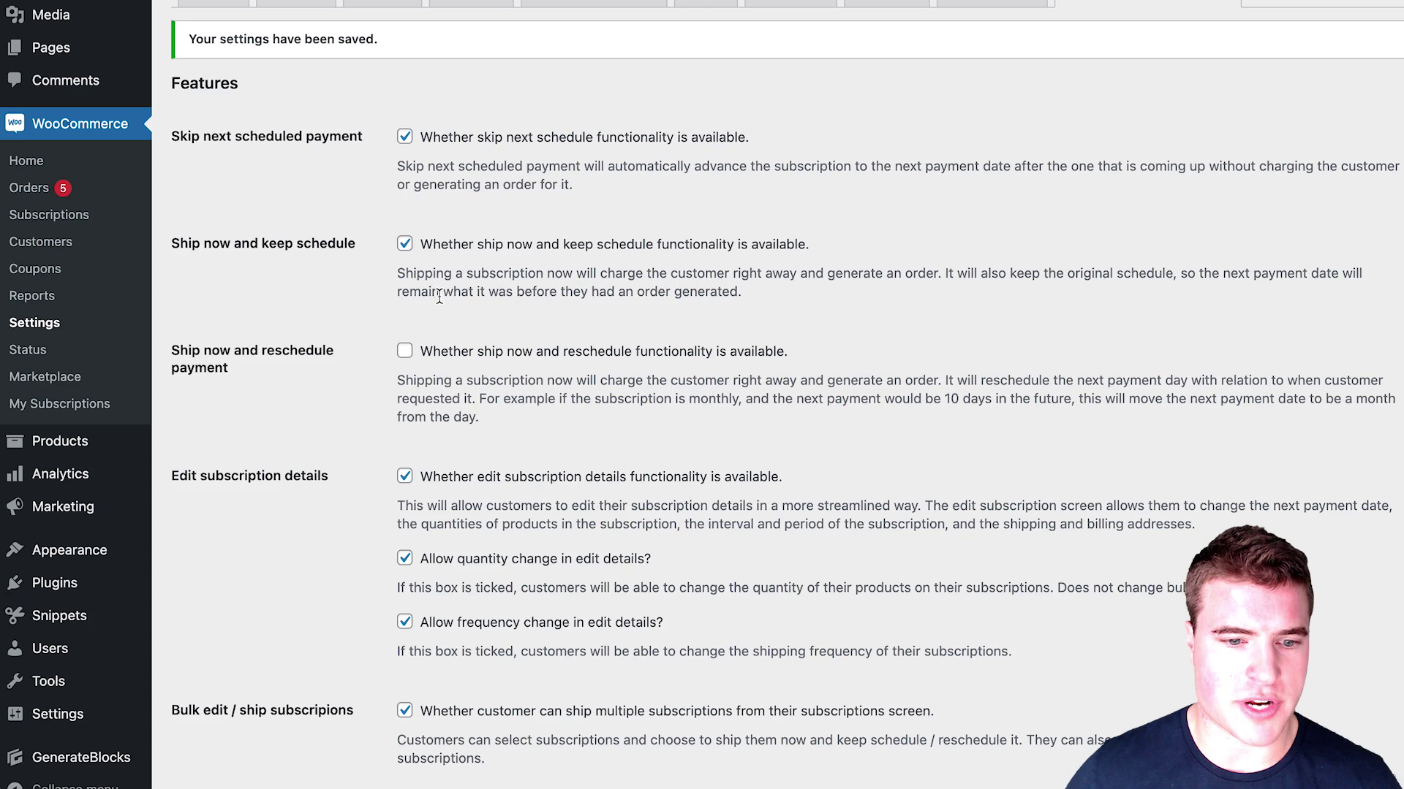
pyautogui.scroll(-5, 510, 328)
pyautogui.scroll(-2, 510, 328)
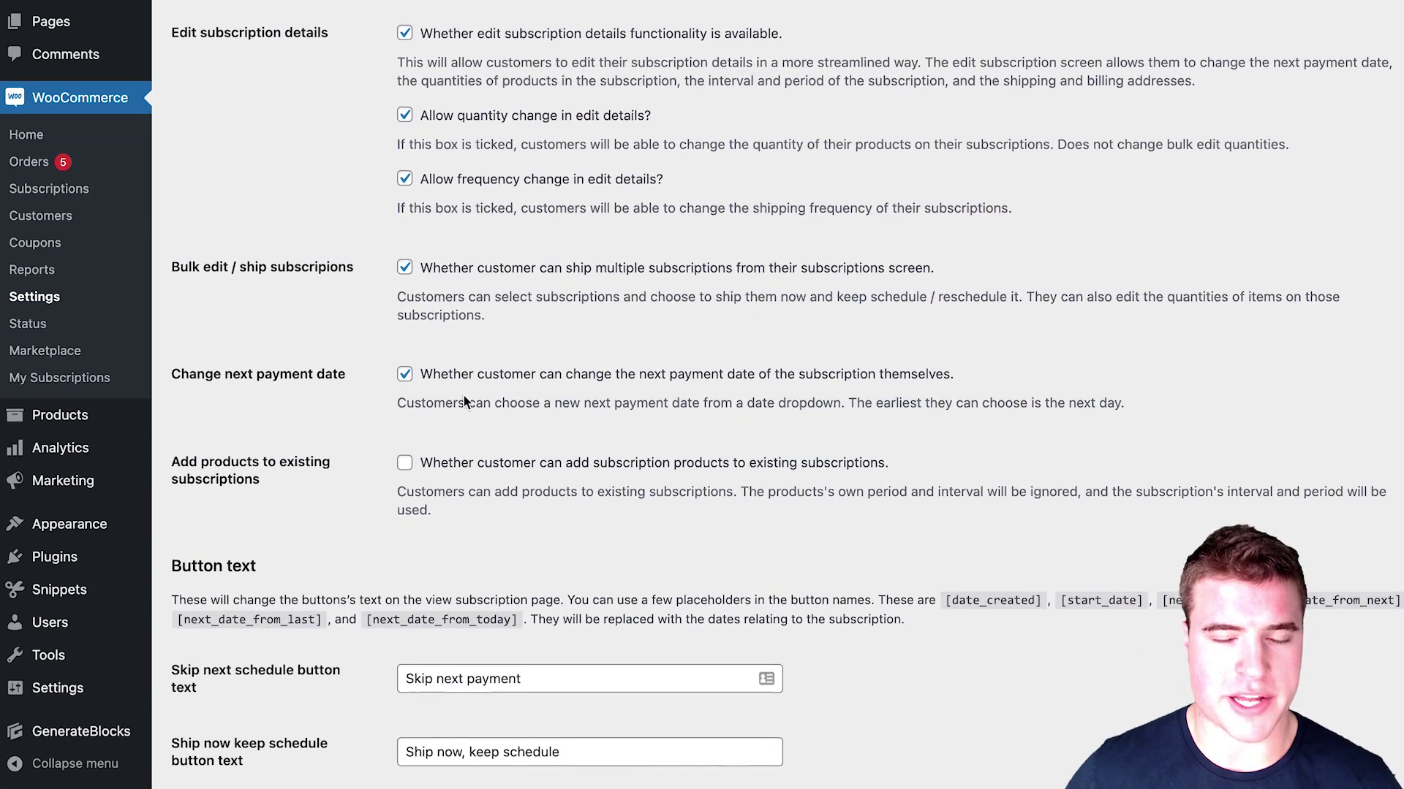
pyautogui.click(486, 463)
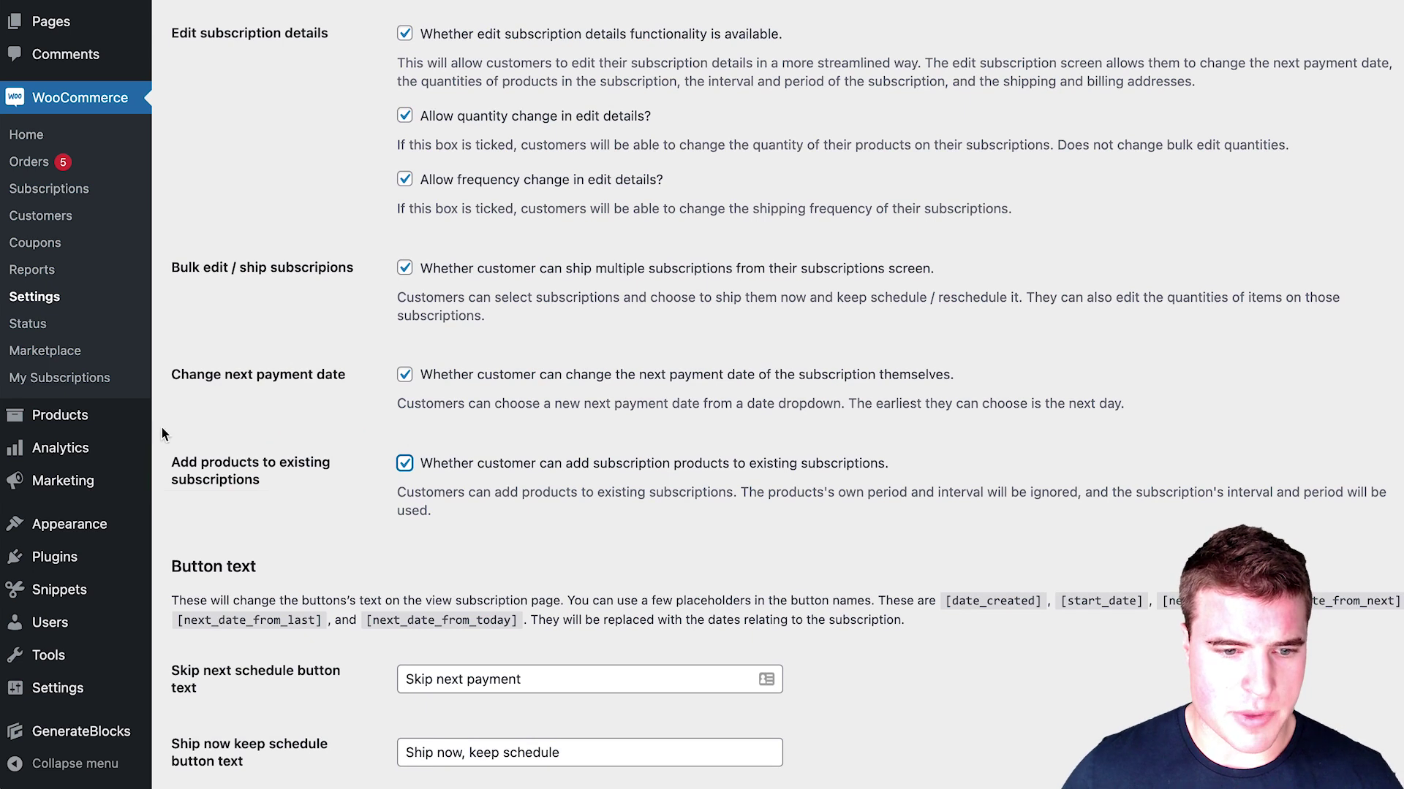
pyautogui.scroll(-5, 263, 468)
pyautogui.click(253, 686)
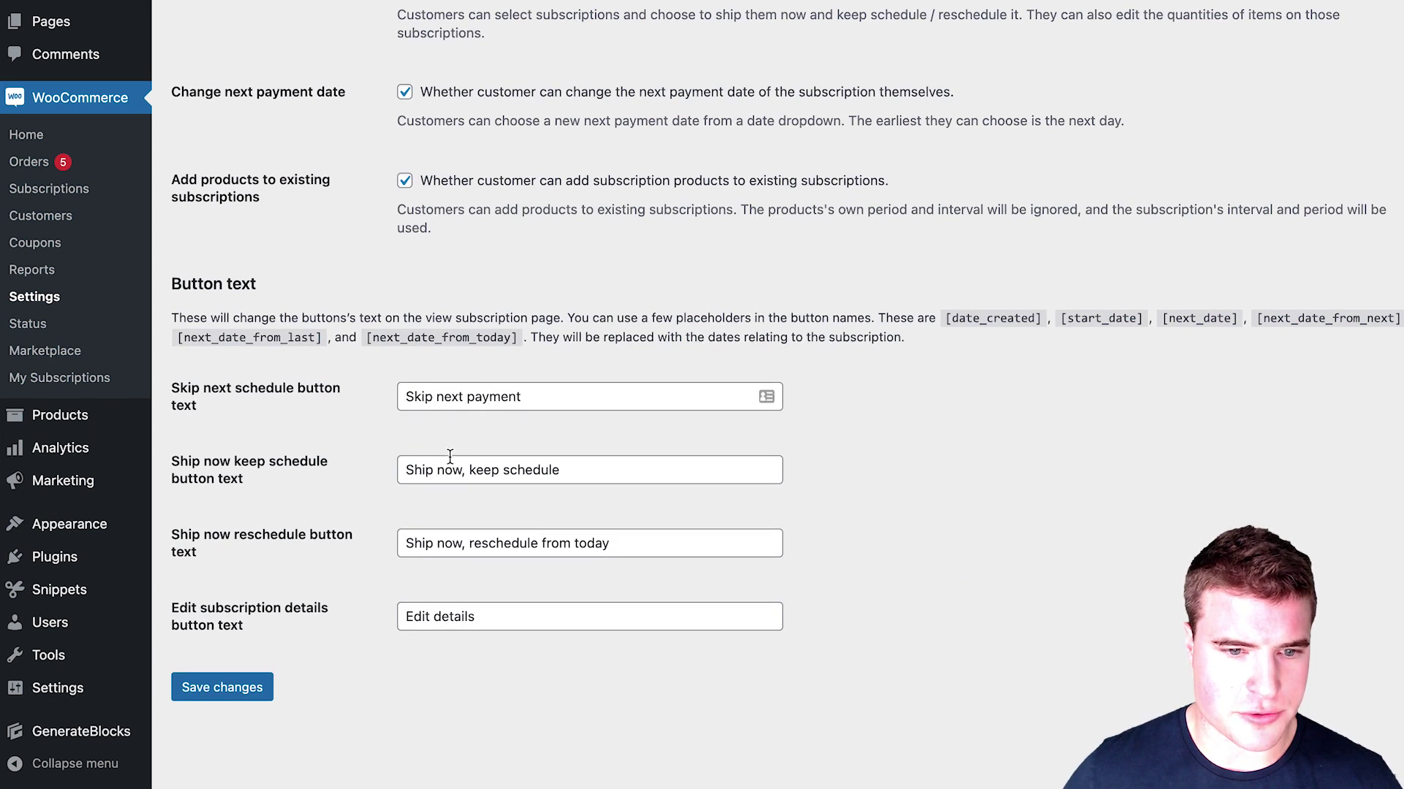
# Rename the skip button text to 'Skip a payment', save, and reload subscription #112
pyautogui.doubleClick(449, 397)
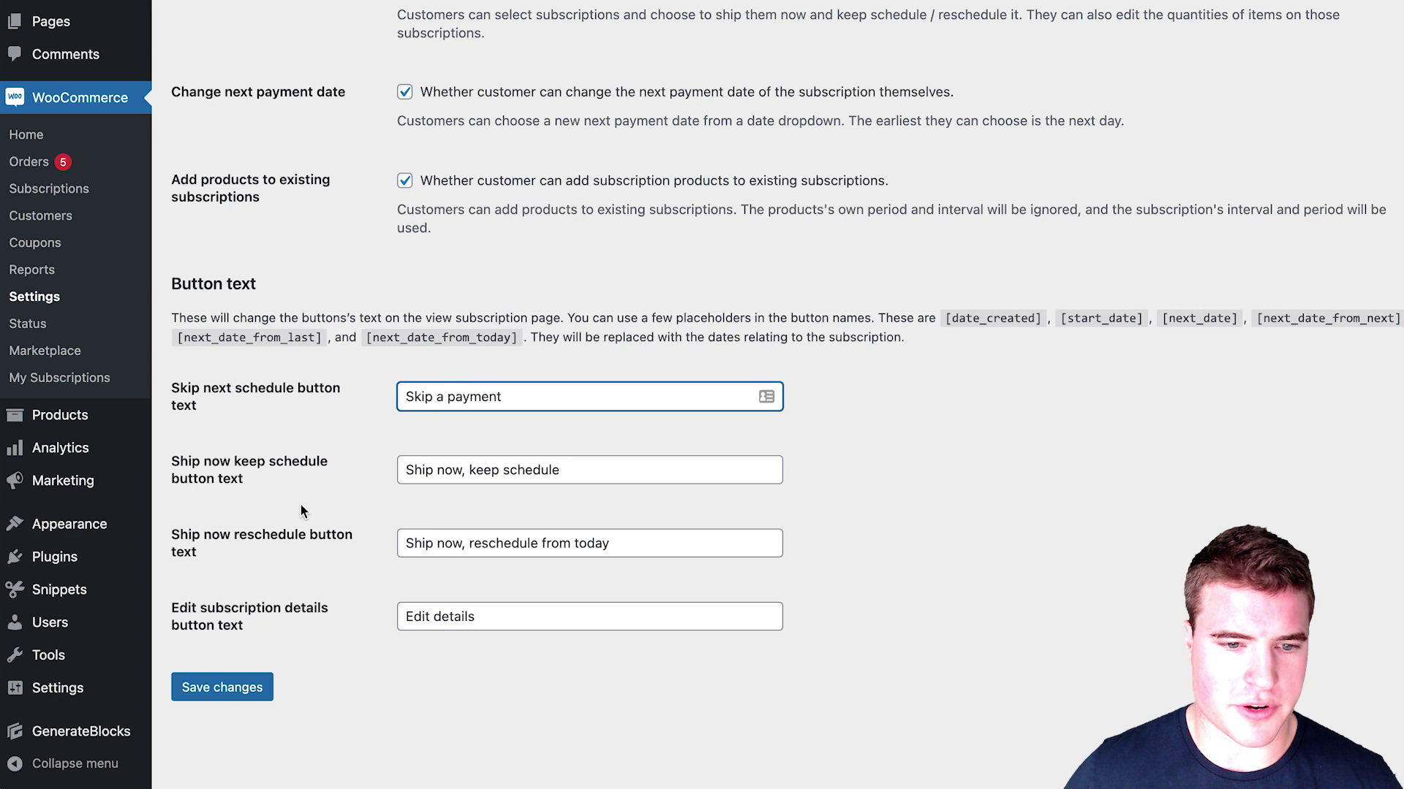
pyautogui.click(248, 683)
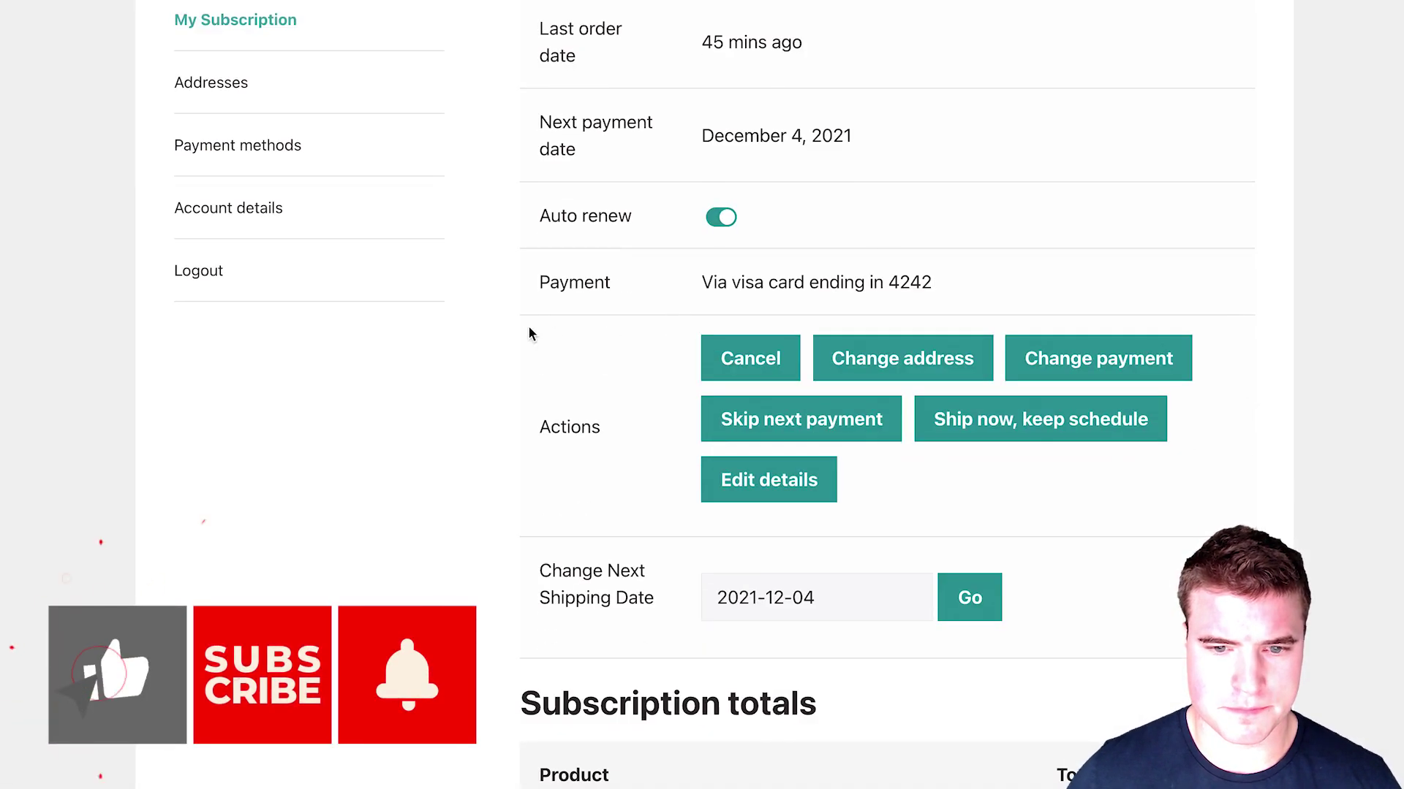
pyautogui.hotkey('ctrl', 'r')
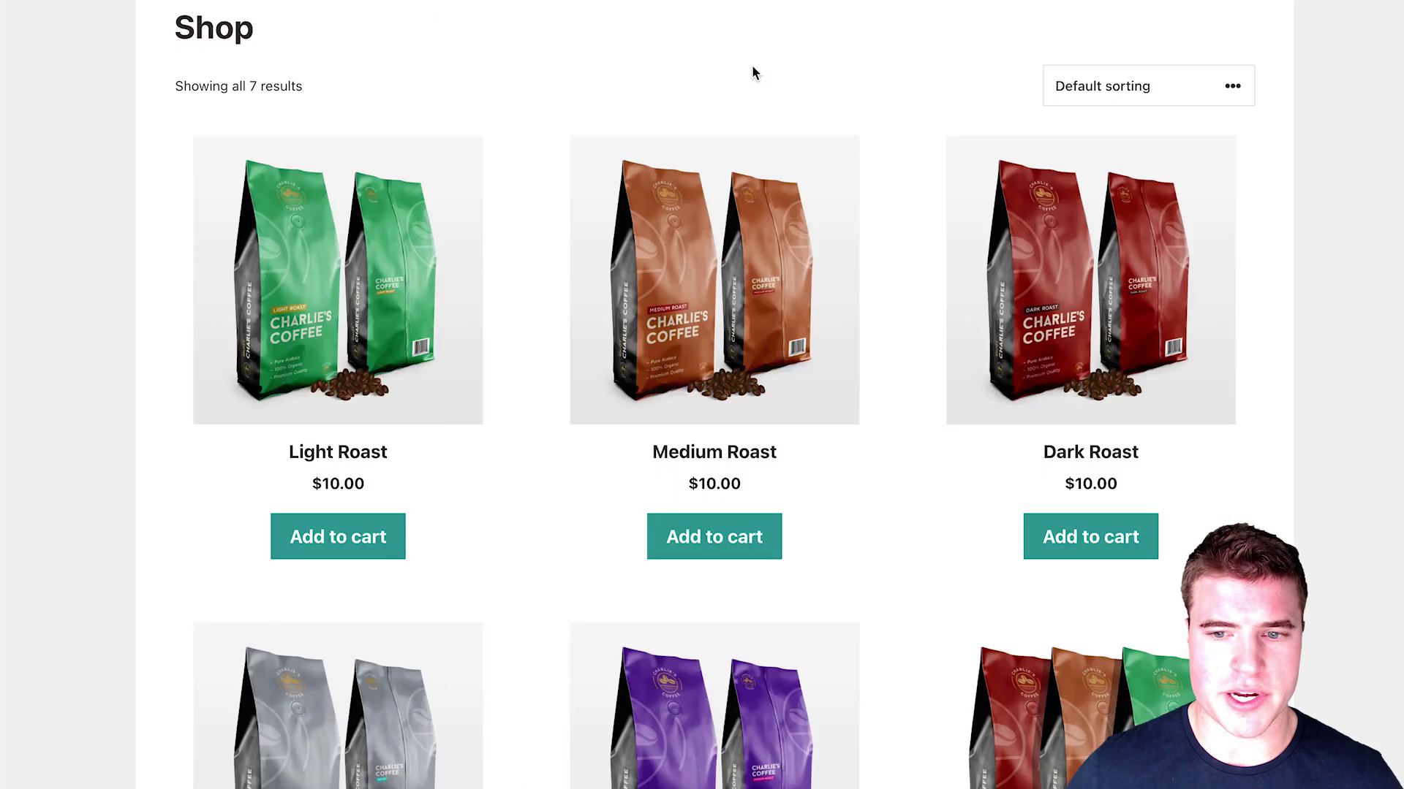
# Buy Medium Roast with Subscribe and save 10%, delivered every 2 months
pyautogui.scroll(-3, 774, 95)
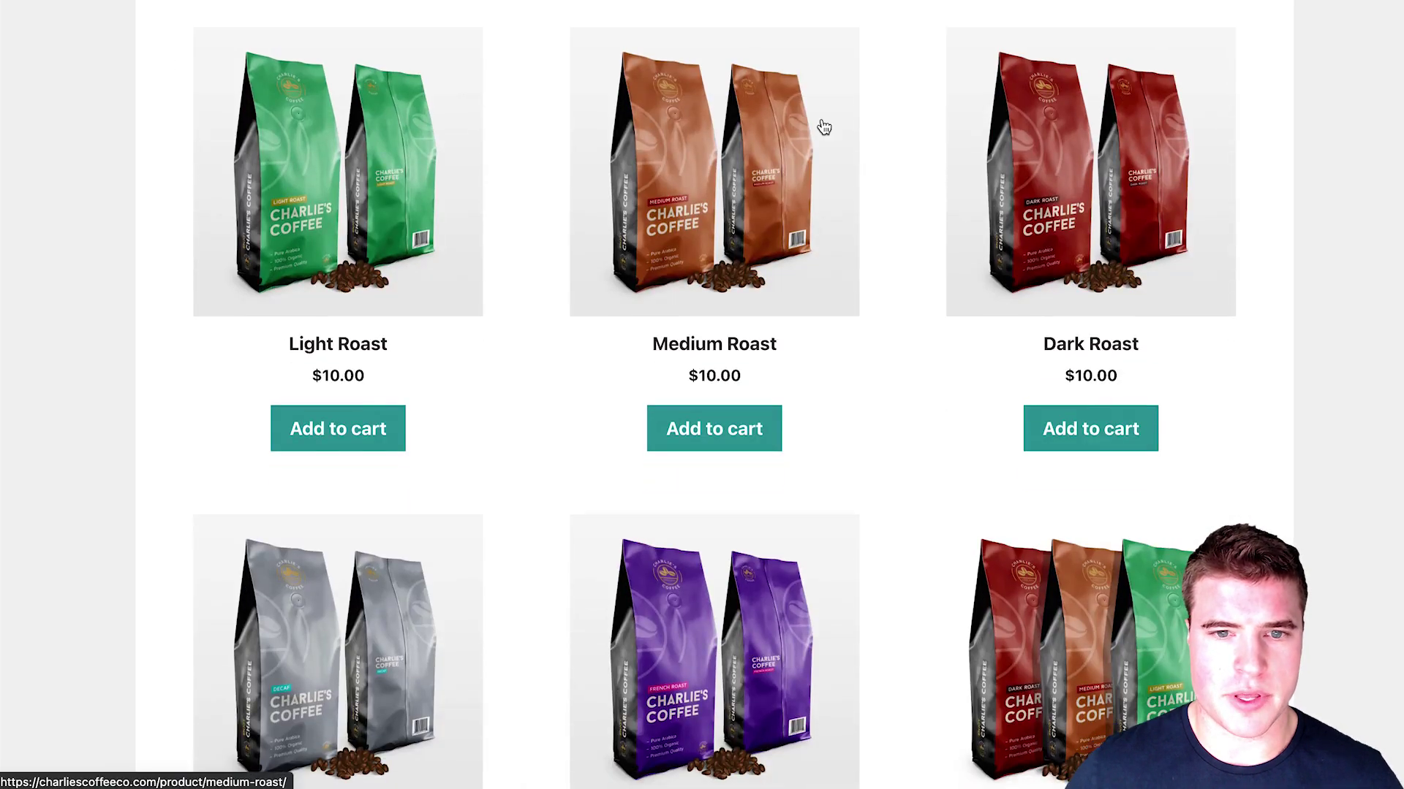
pyautogui.scroll(-3, 824, 127)
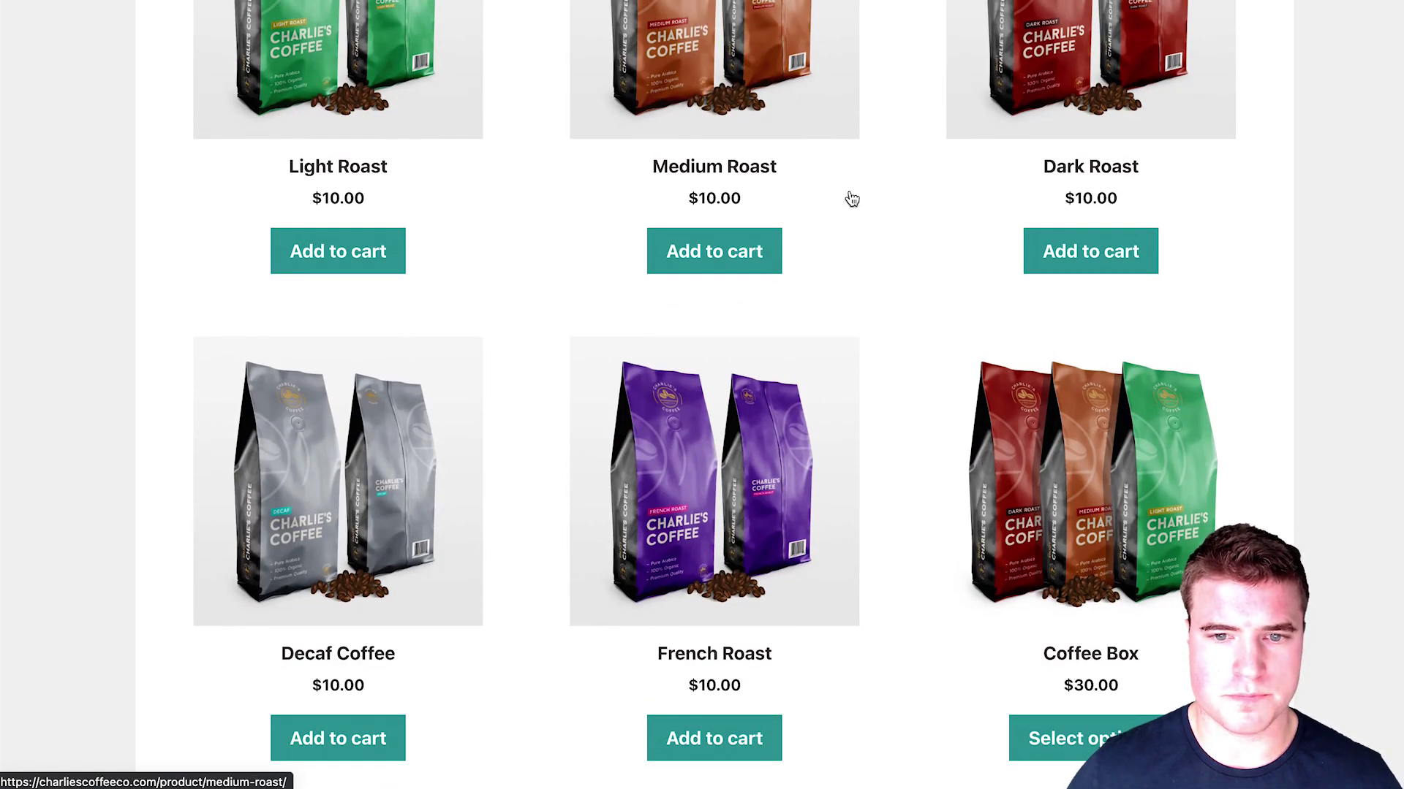
pyautogui.click(852, 199)
pyautogui.click(862, 197)
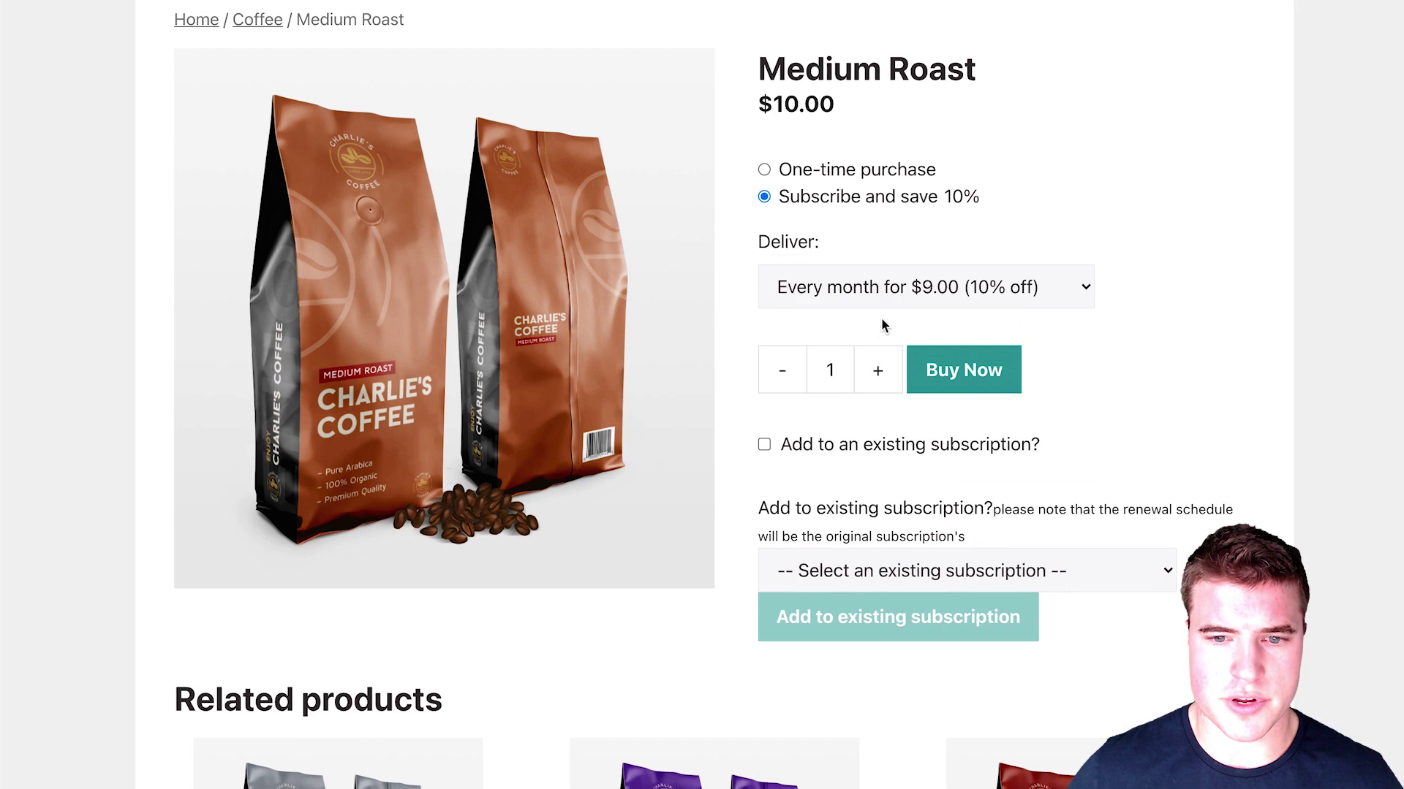
pyautogui.click(884, 296)
pyautogui.click(912, 321)
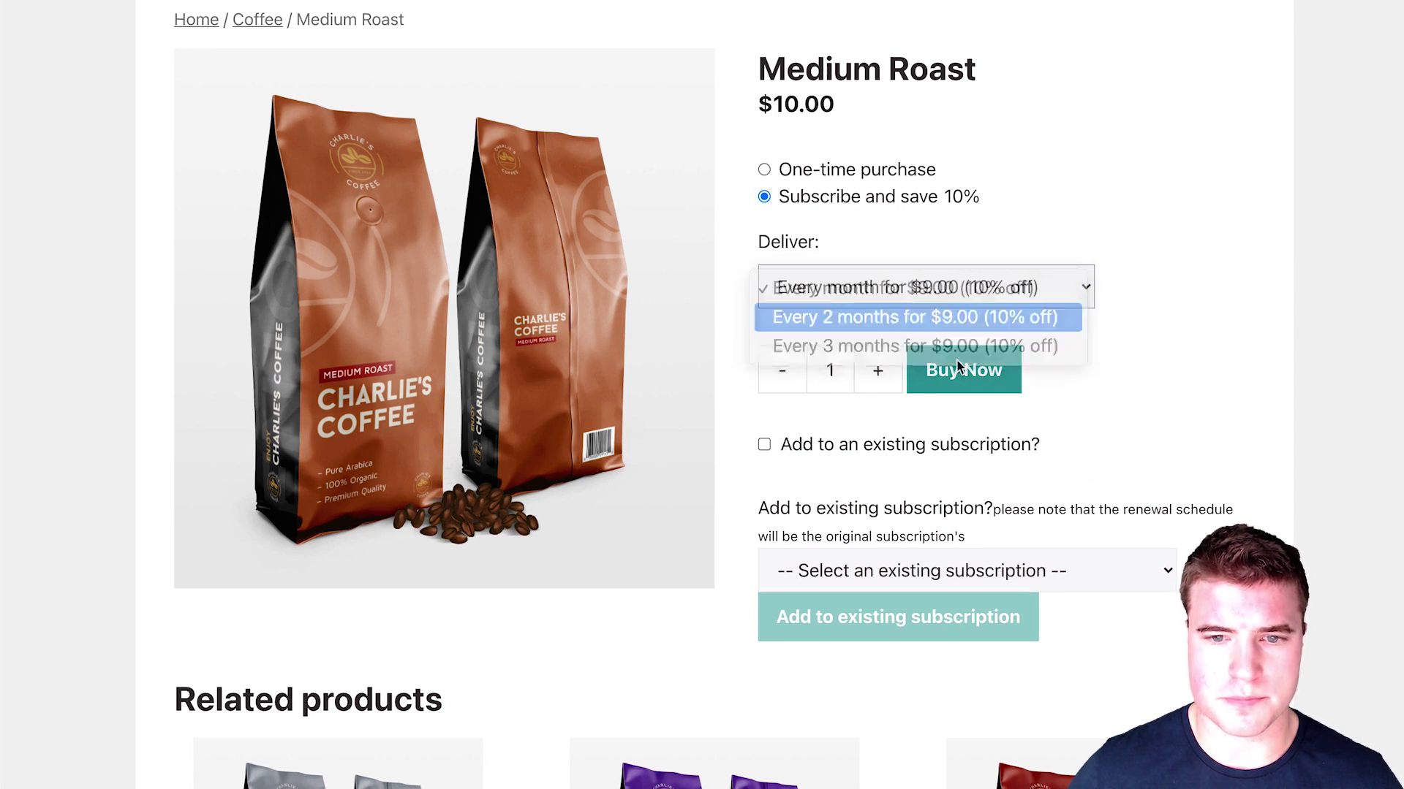
pyautogui.click(958, 375)
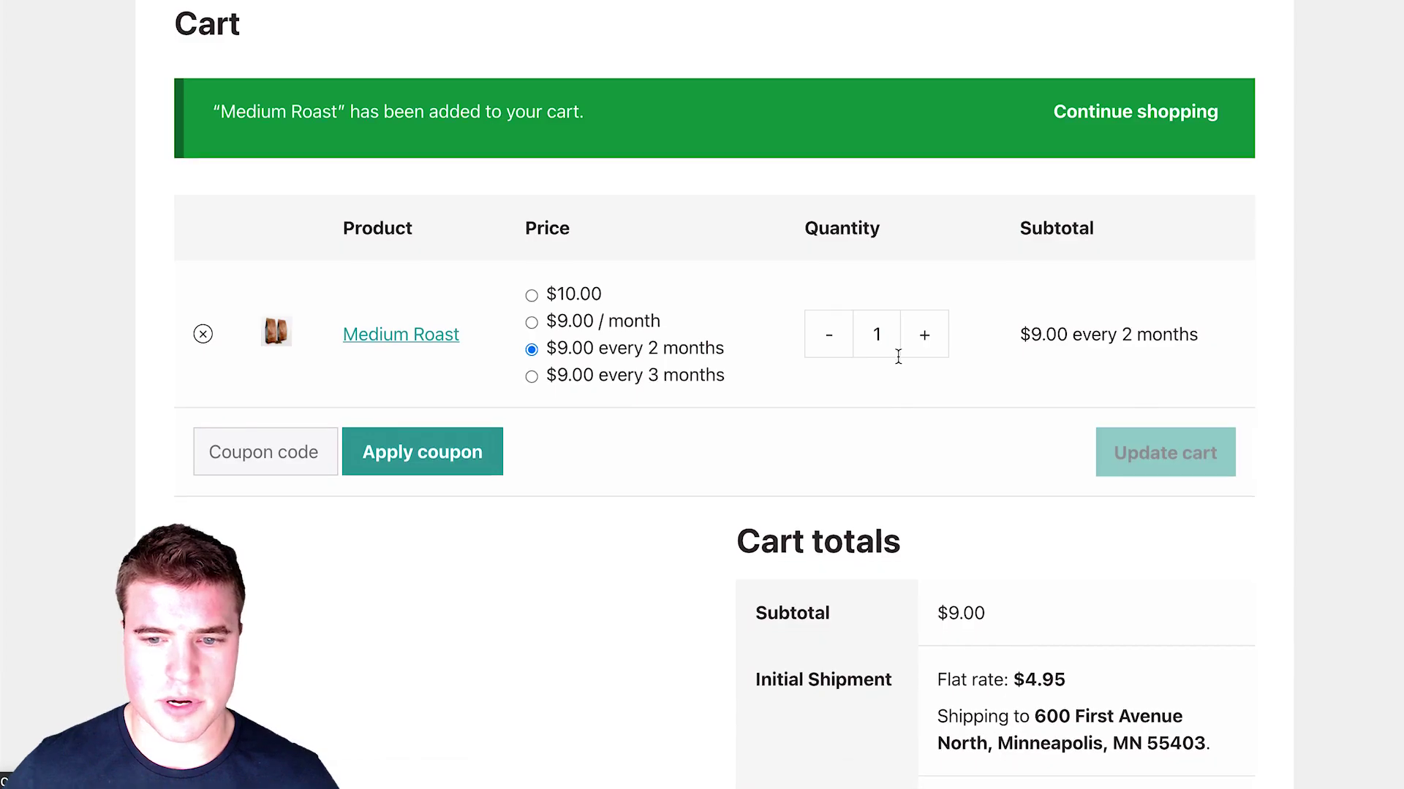
# Place the Medium Roast subscription order and go to the account from the confirmation
pyautogui.scroll(-4, 893, 348)
pyautogui.scroll(-4, 892, 353)
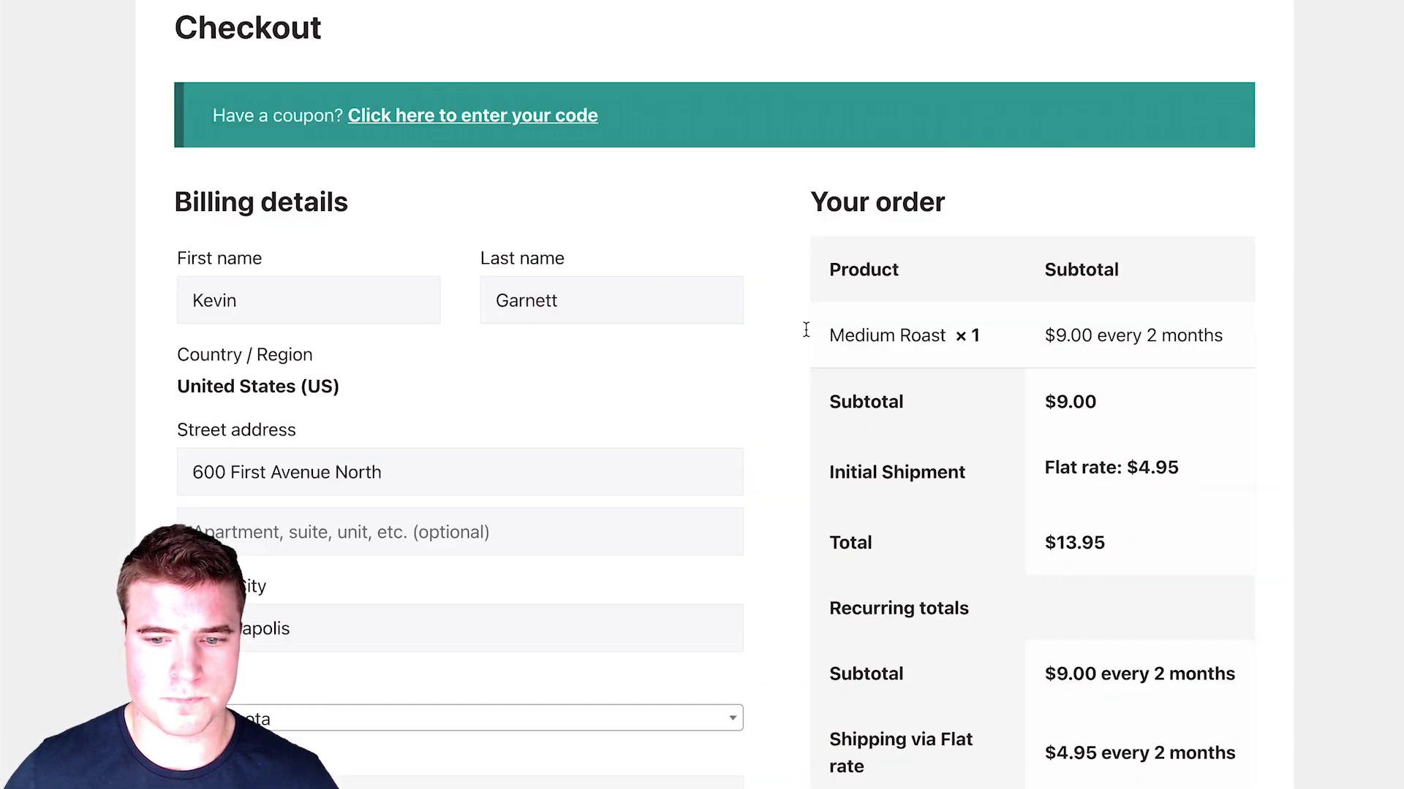
pyautogui.scroll(-6, 818, 328)
pyautogui.scroll(-6, 831, 336)
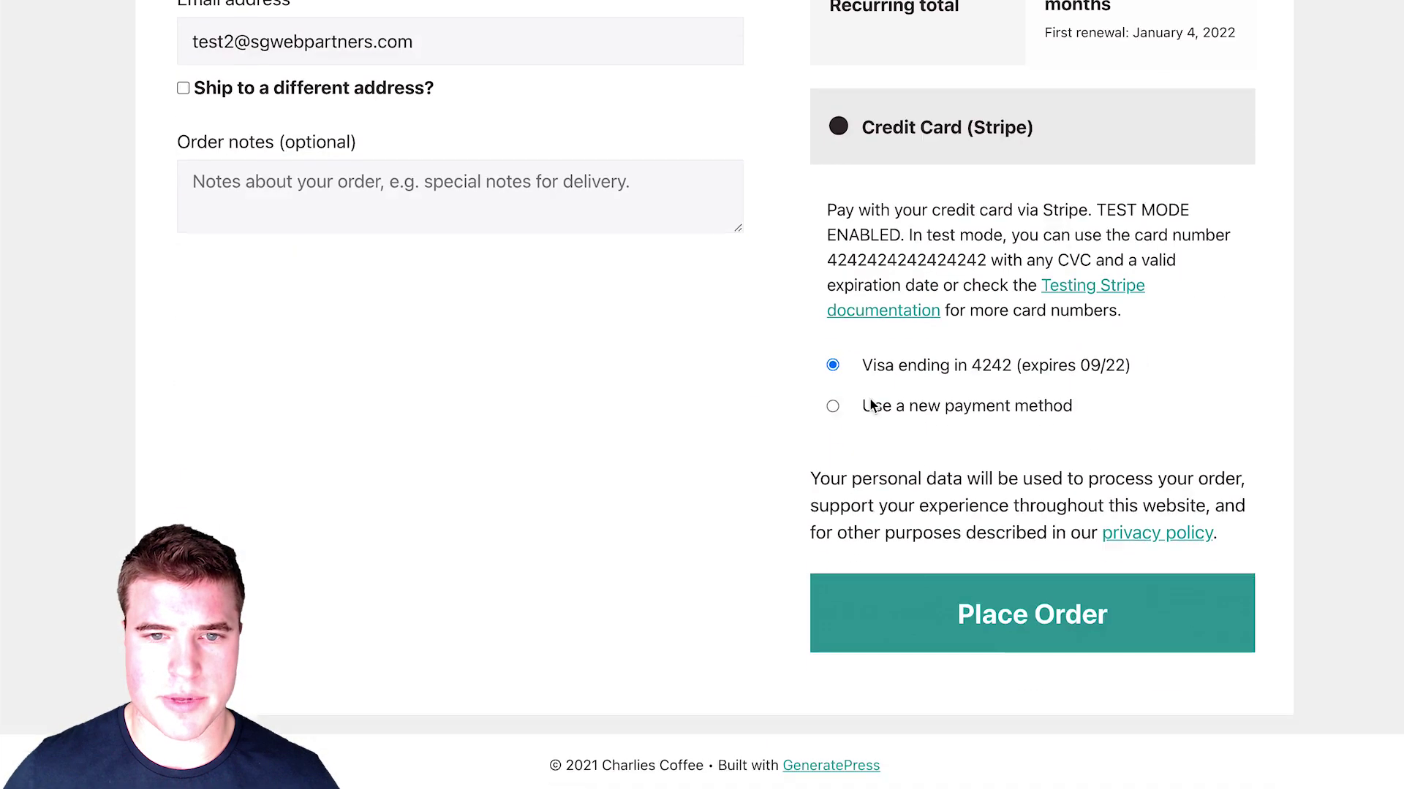
pyautogui.click(950, 611)
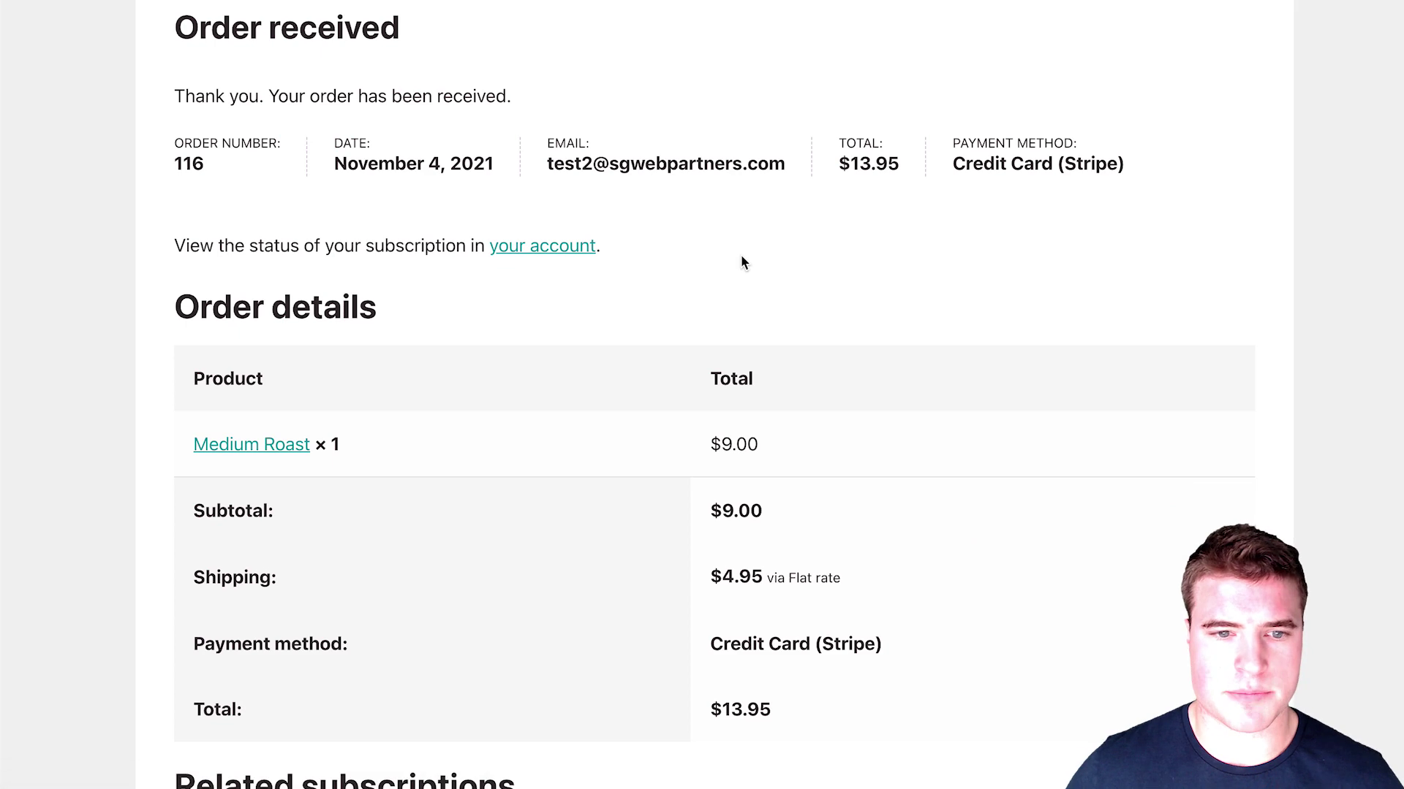
pyautogui.click(563, 246)
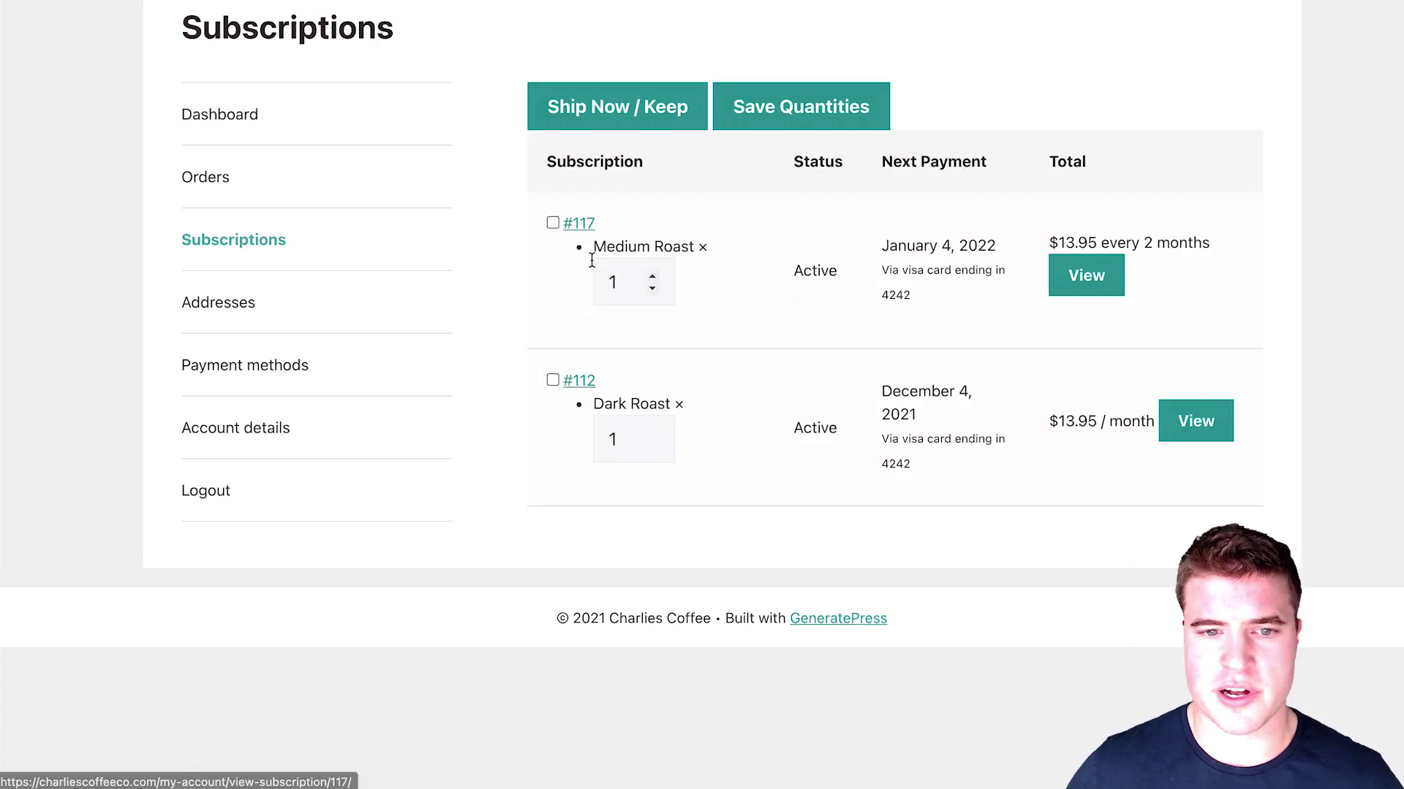
# Tick subscriptions #117 and #112 for a bulk action, then untick both
pyautogui.click(552, 223)
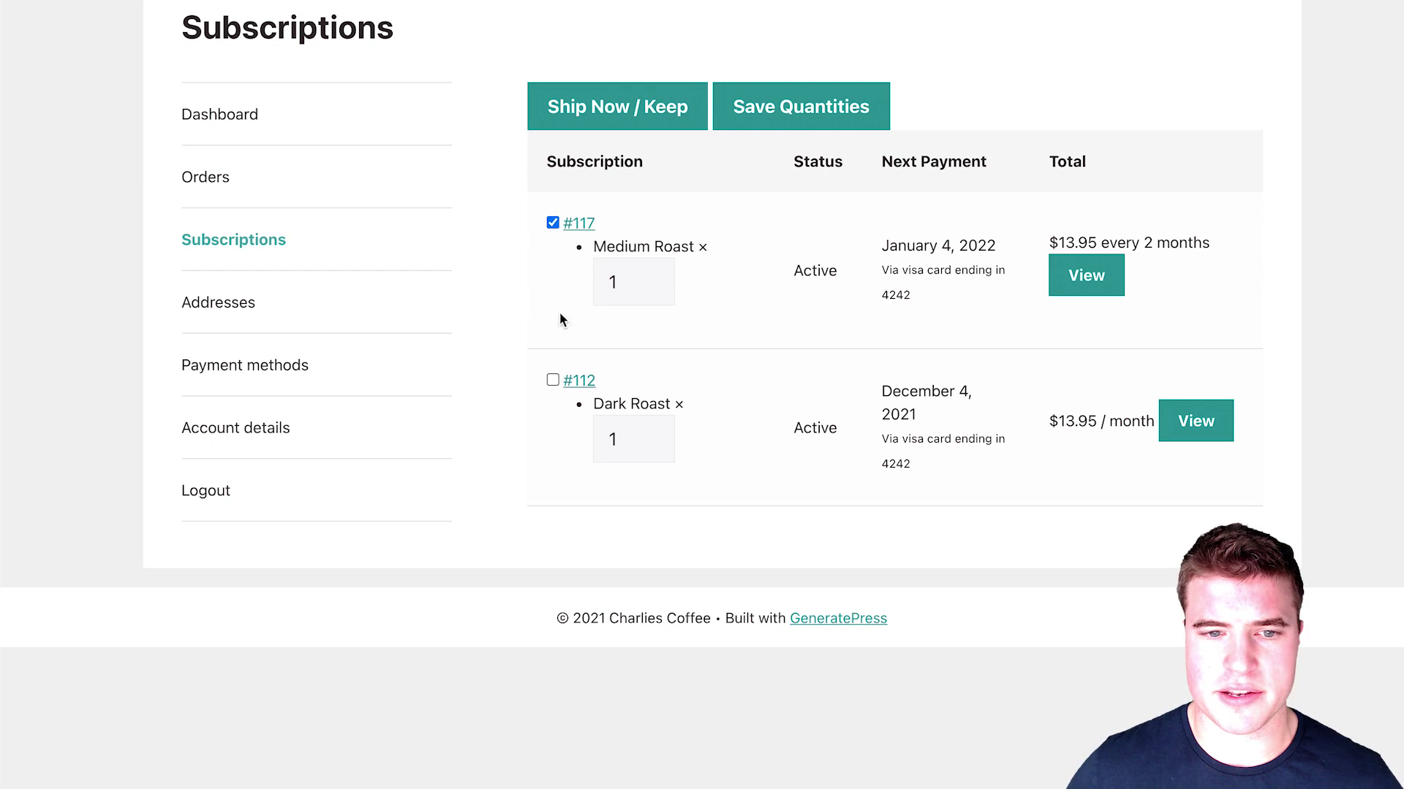
pyautogui.click(553, 380)
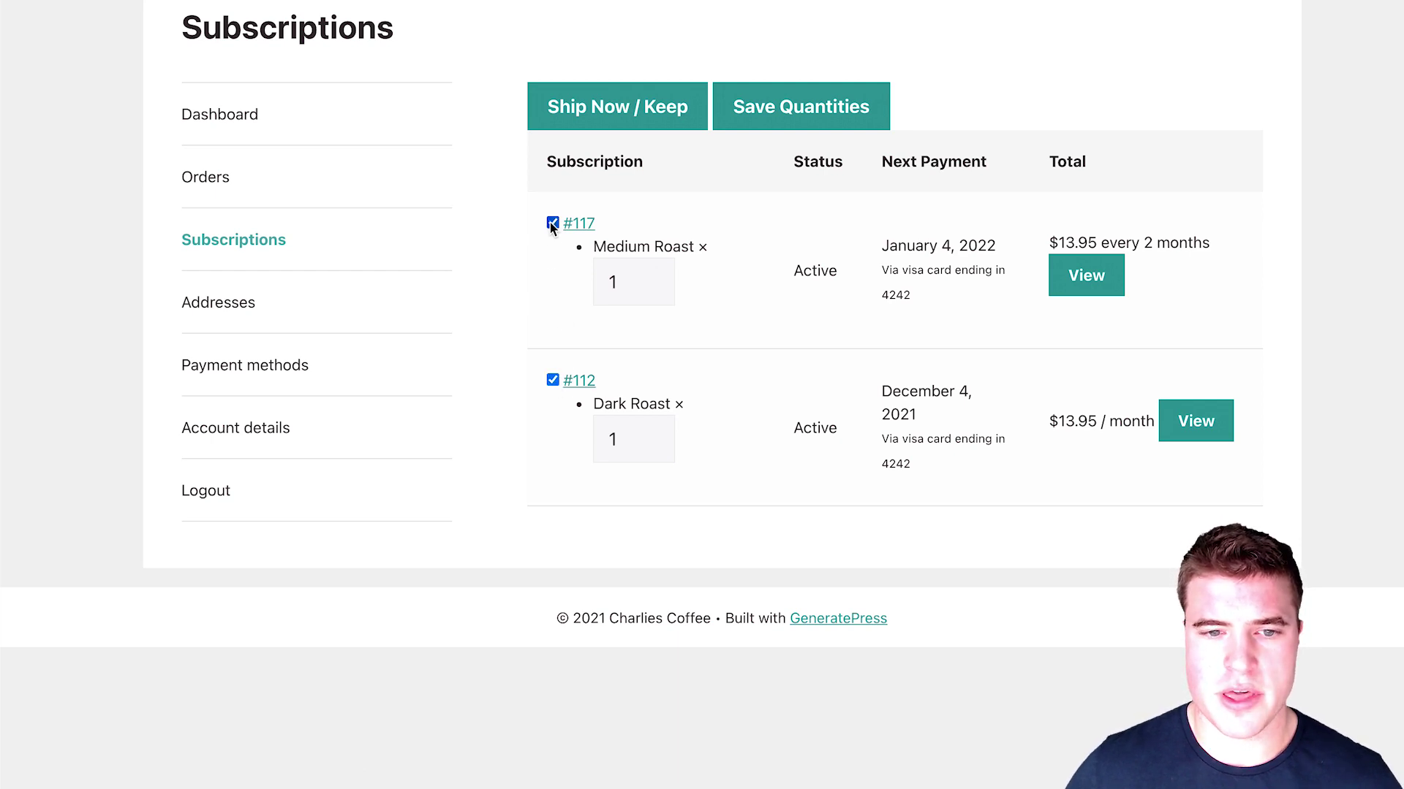
pyautogui.click(553, 222)
pyautogui.click(552, 380)
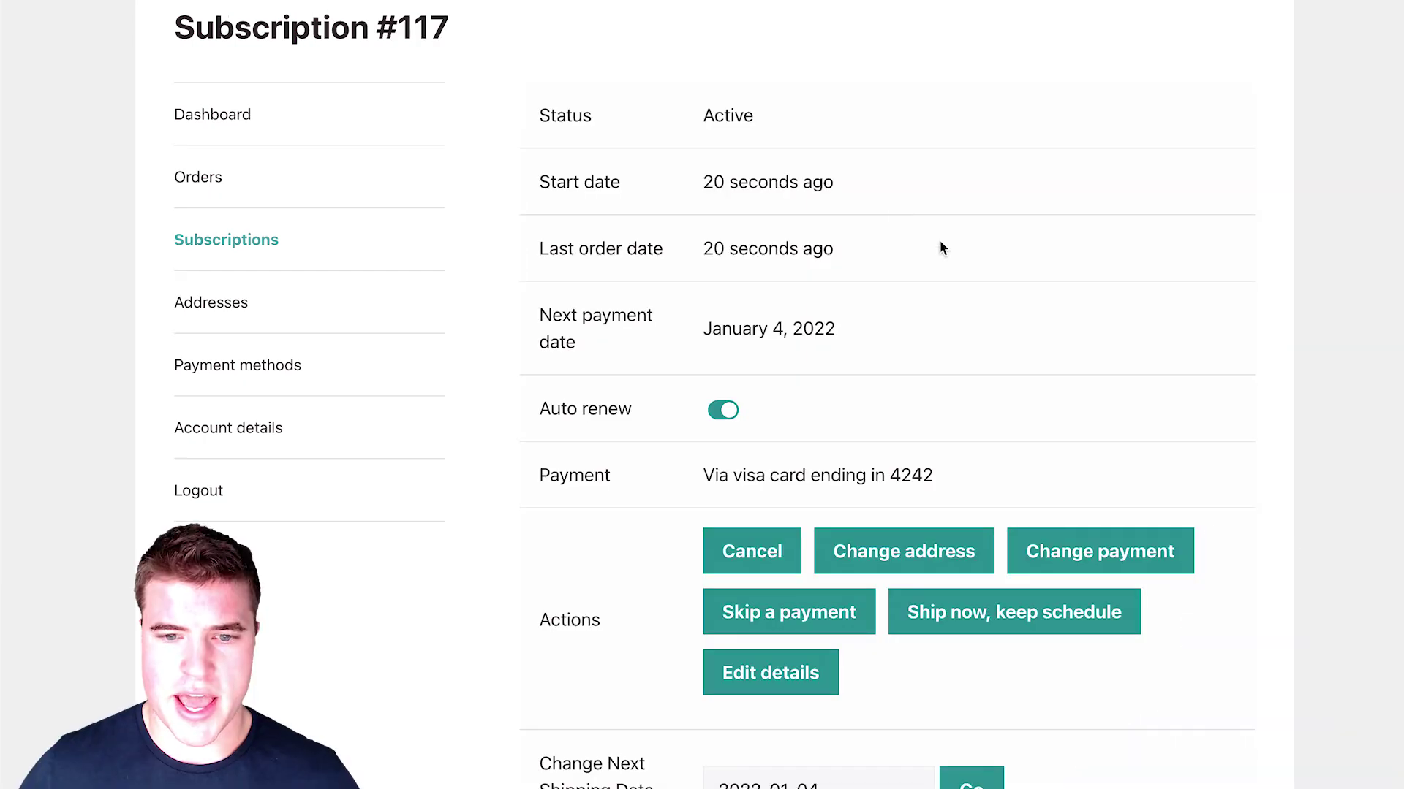
# Review subscription #117's details and bring up the next shipping date calendar
pyautogui.scroll(-2, 938, 241)
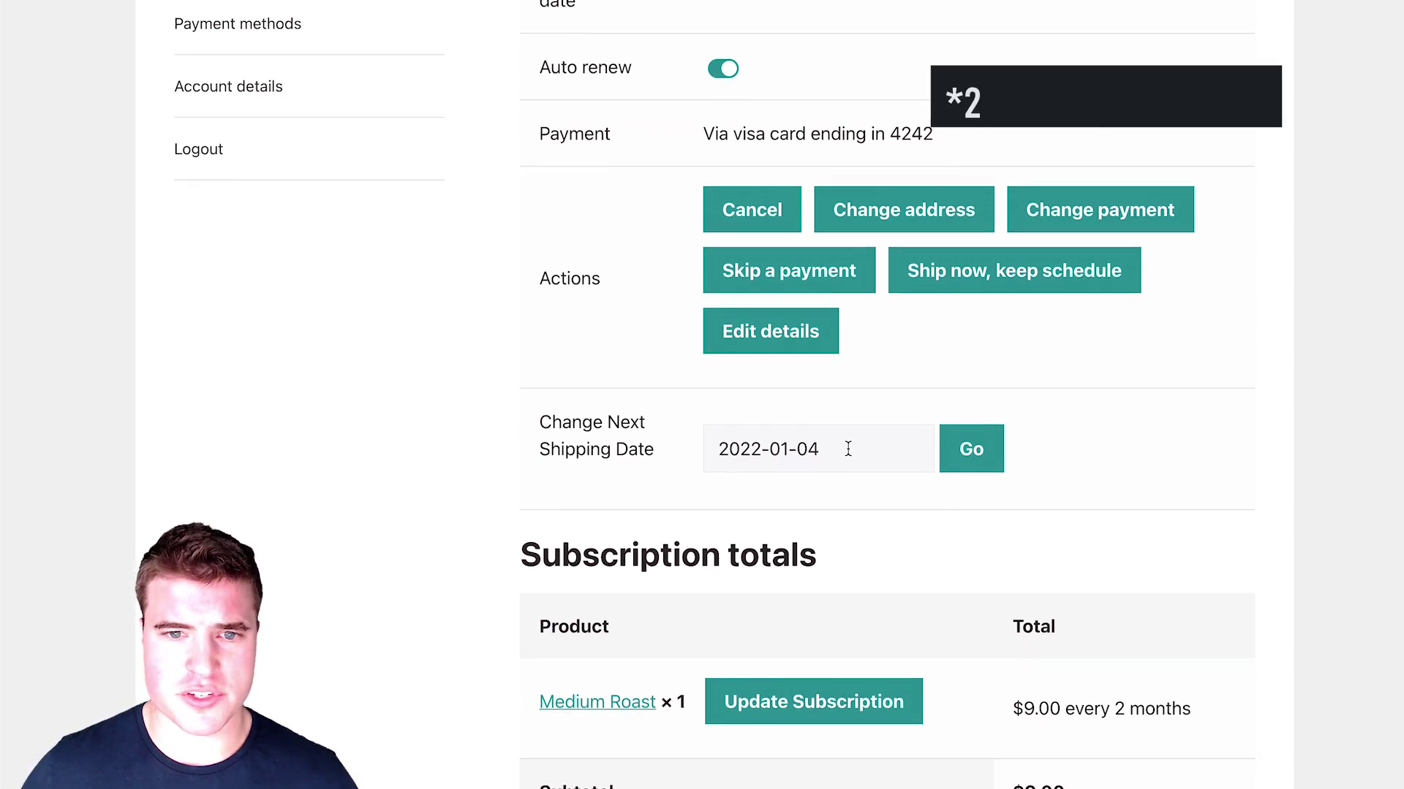
pyautogui.scroll(5, 848, 449)
pyautogui.scroll(-1, 848, 449)
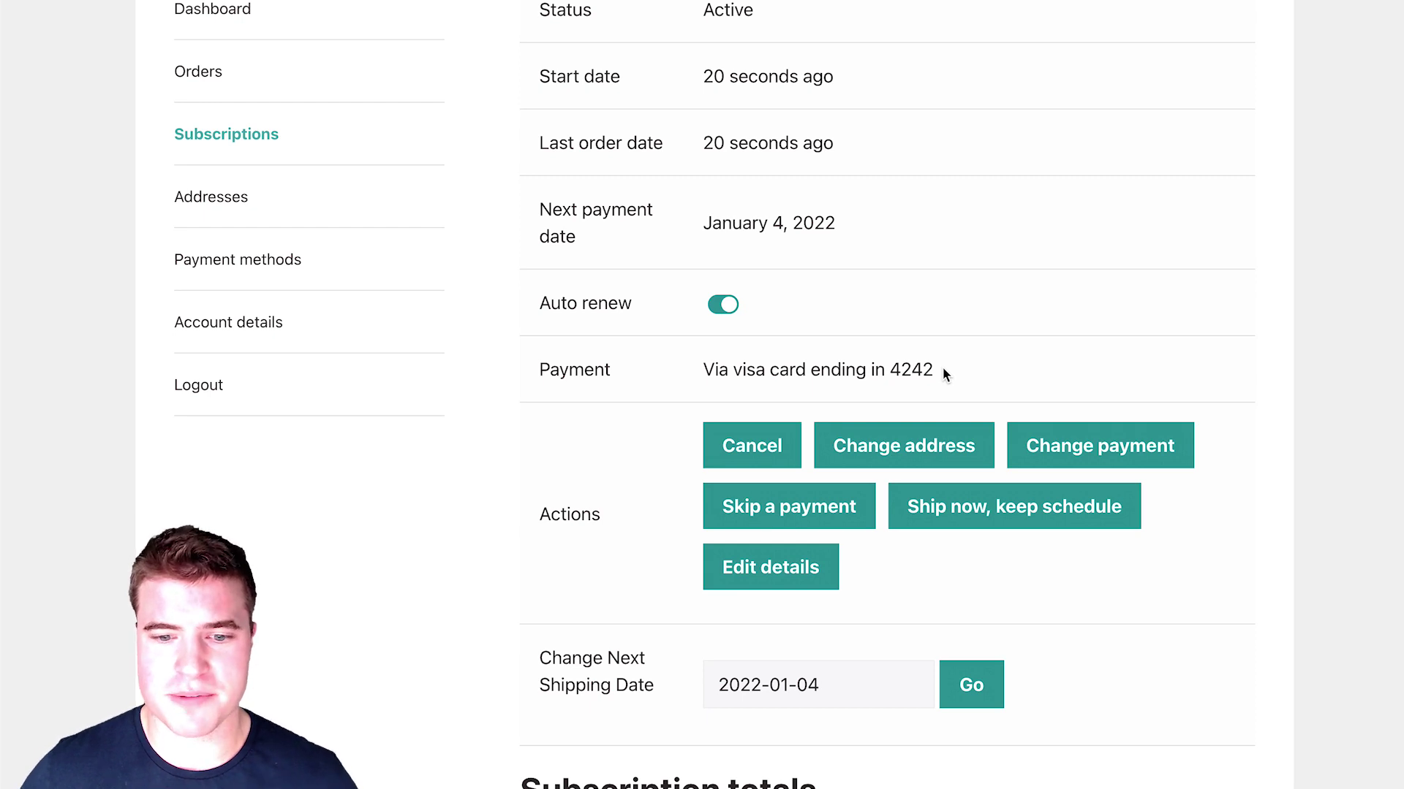
pyautogui.scroll(-3, 943, 370)
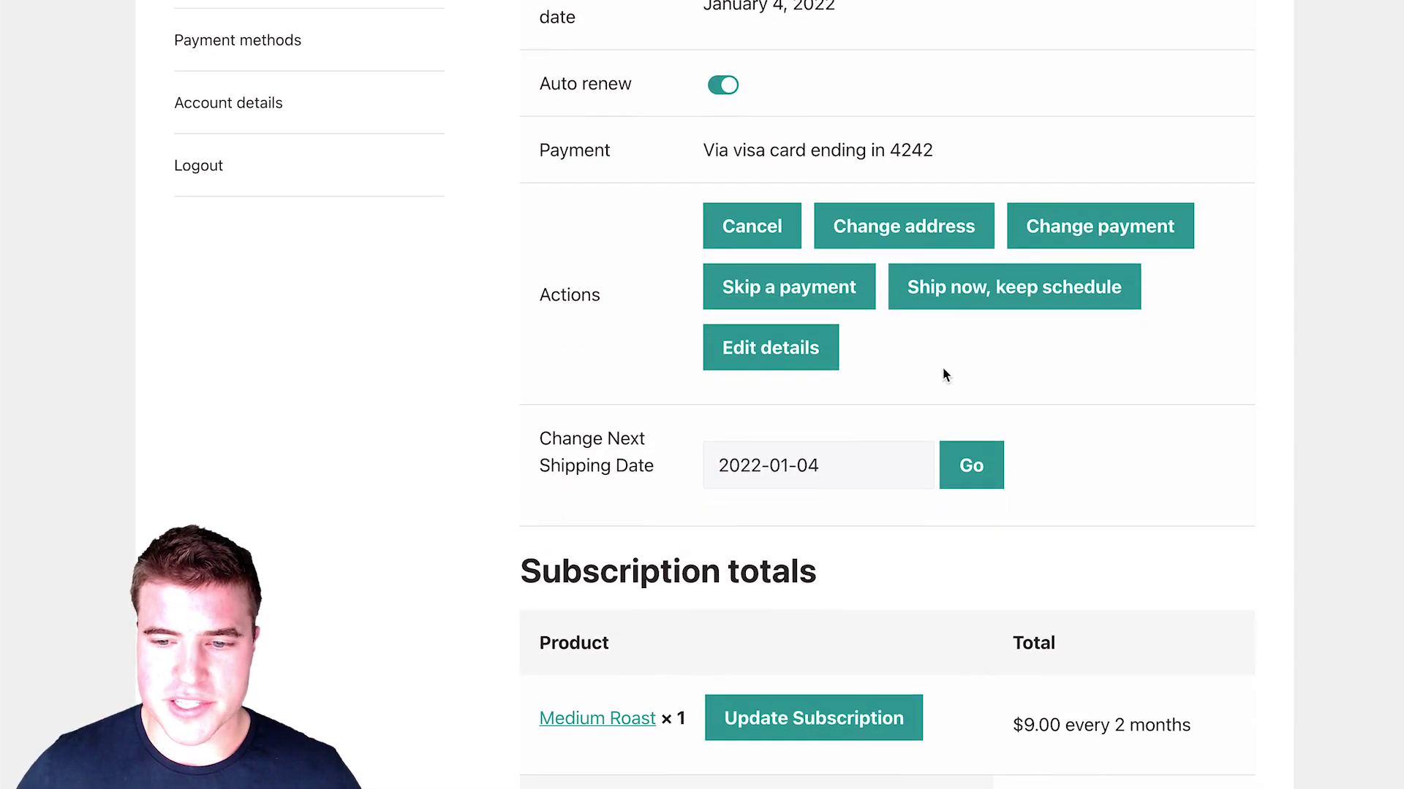
pyautogui.scroll(-3, 942, 370)
pyautogui.moveTo(1213, 506); pyautogui.dragTo(1012, 505)
pyautogui.scroll(-2, 1014, 504)
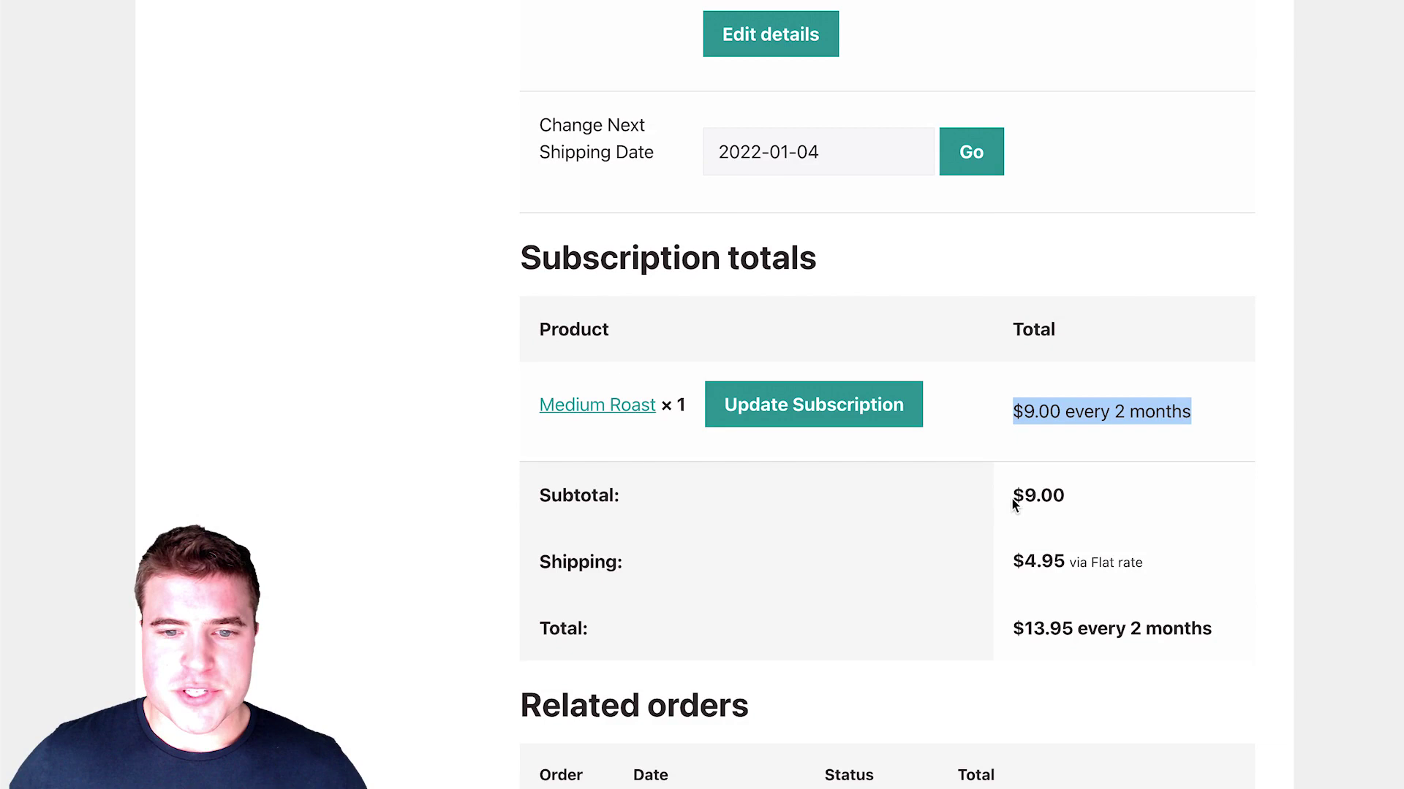
pyautogui.scroll(4, 1011, 489)
pyautogui.click(904, 422)
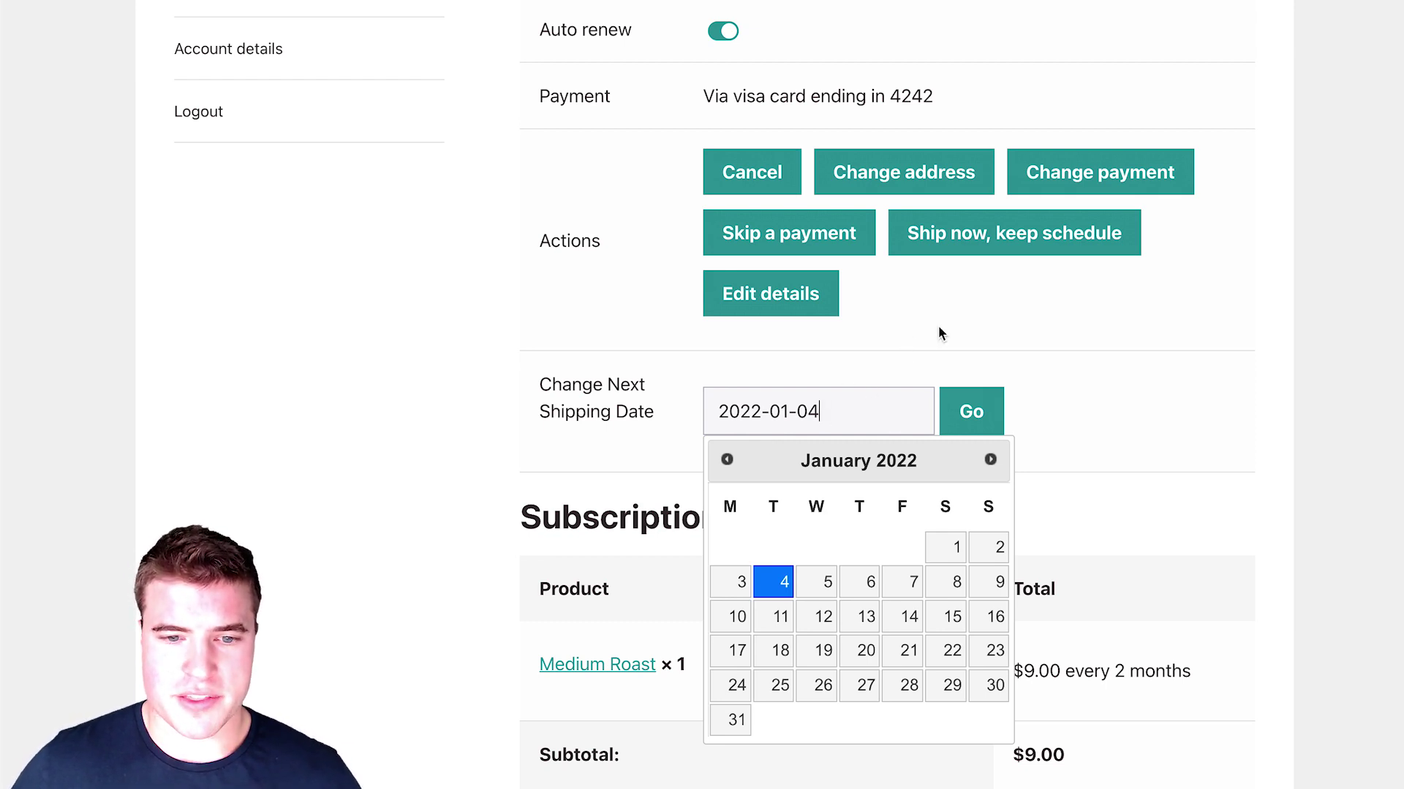
# Change the next shipping date to December 4, 2021 and save it
pyautogui.click(727, 459)
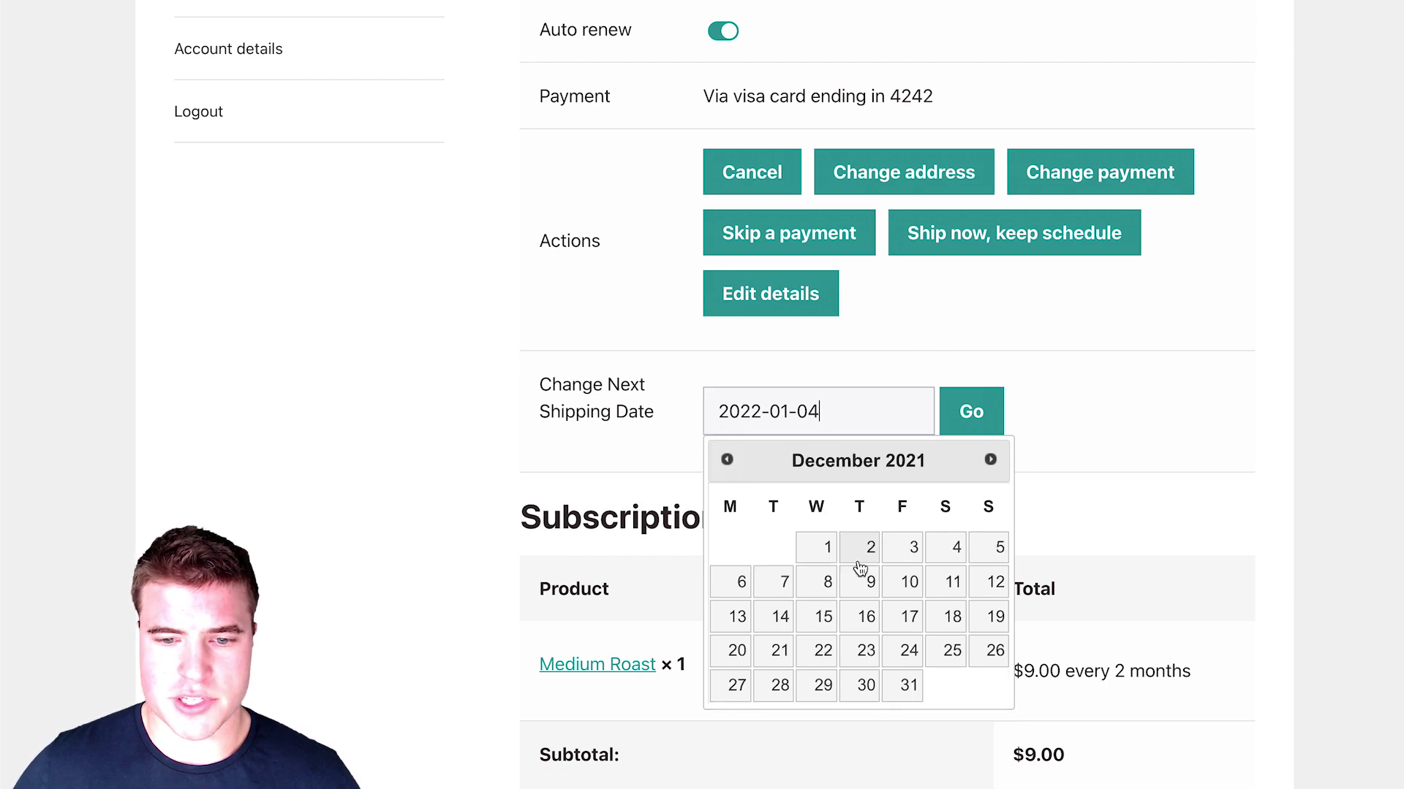
pyautogui.click(955, 558)
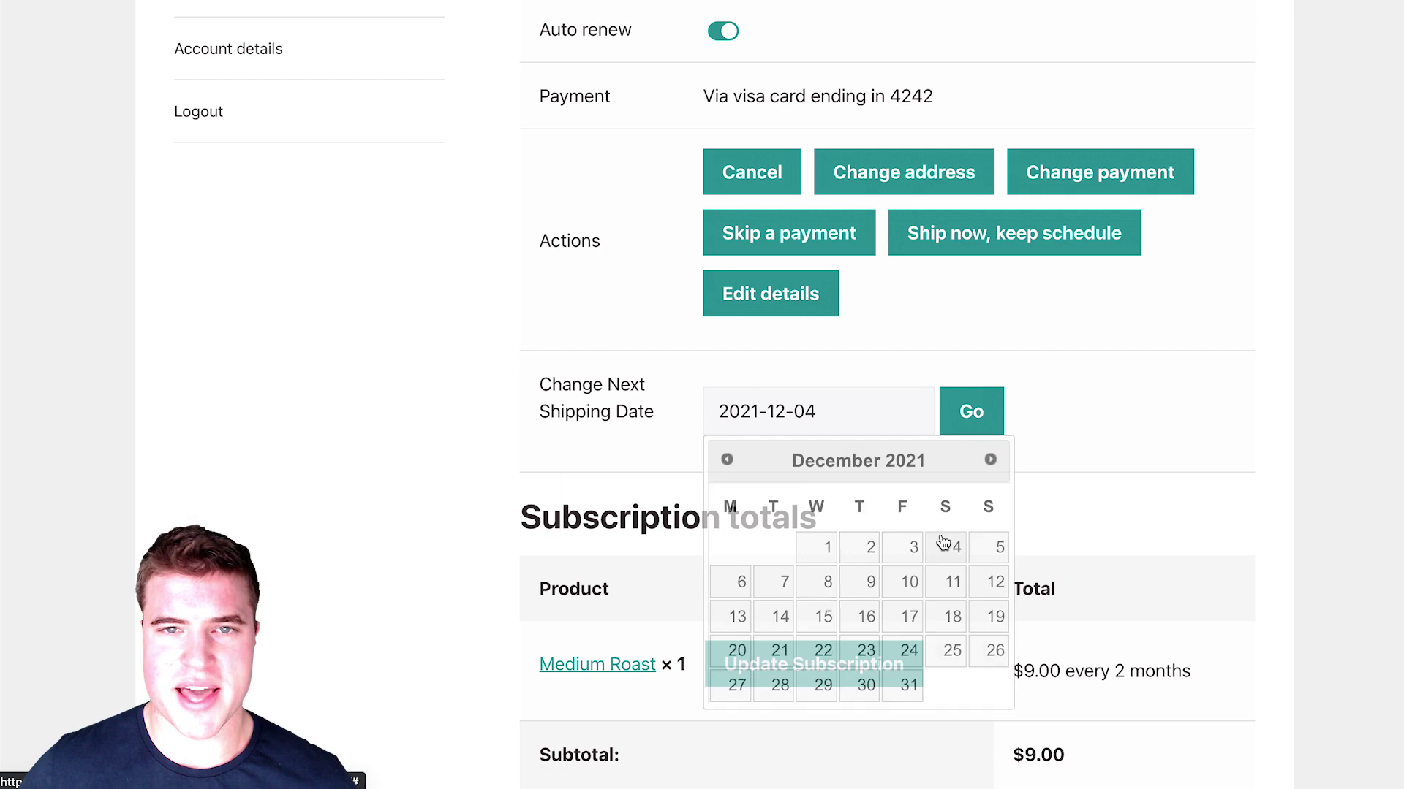
pyautogui.click(988, 419)
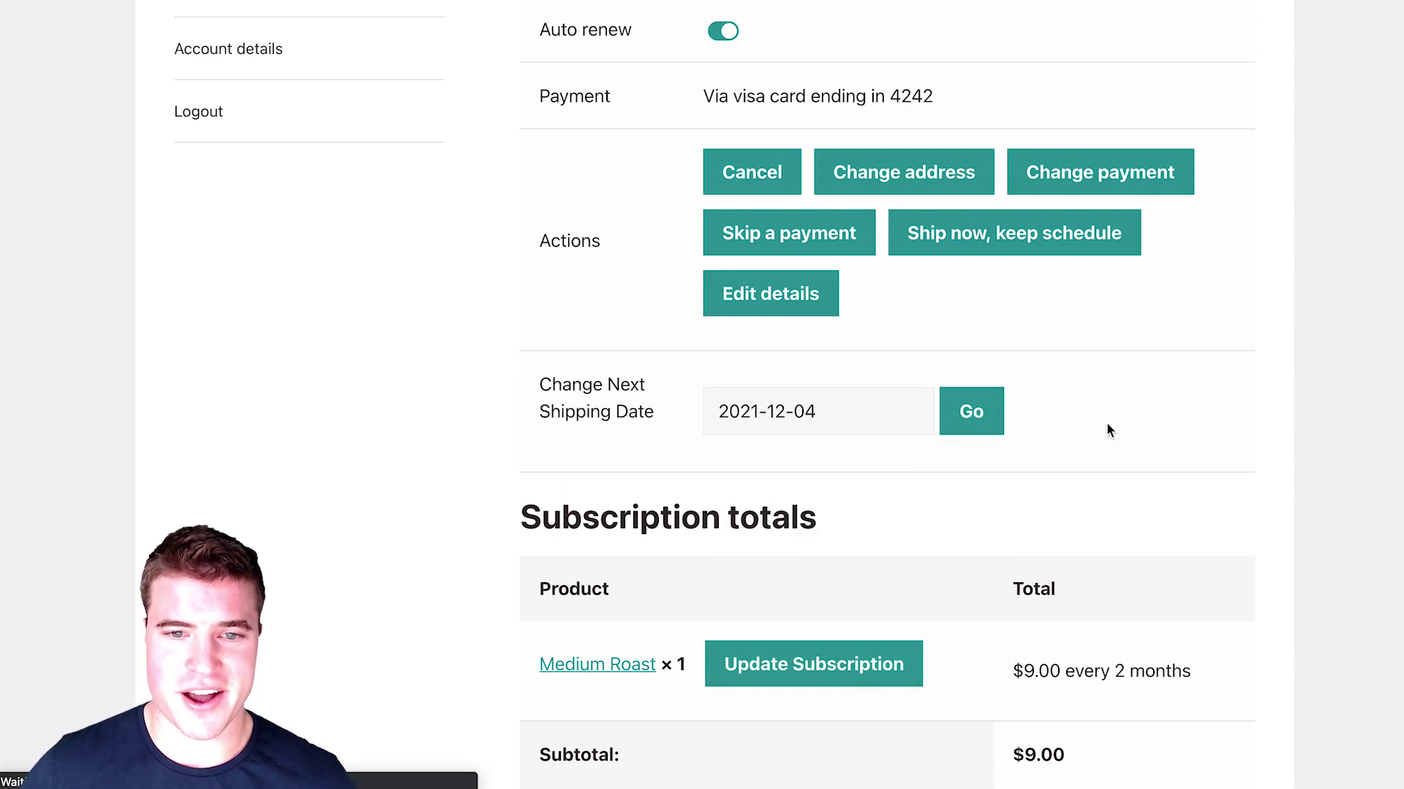
# Highlight the updated December 4, 2021 next payment date
pyautogui.scroll(-3, 1056, 391)
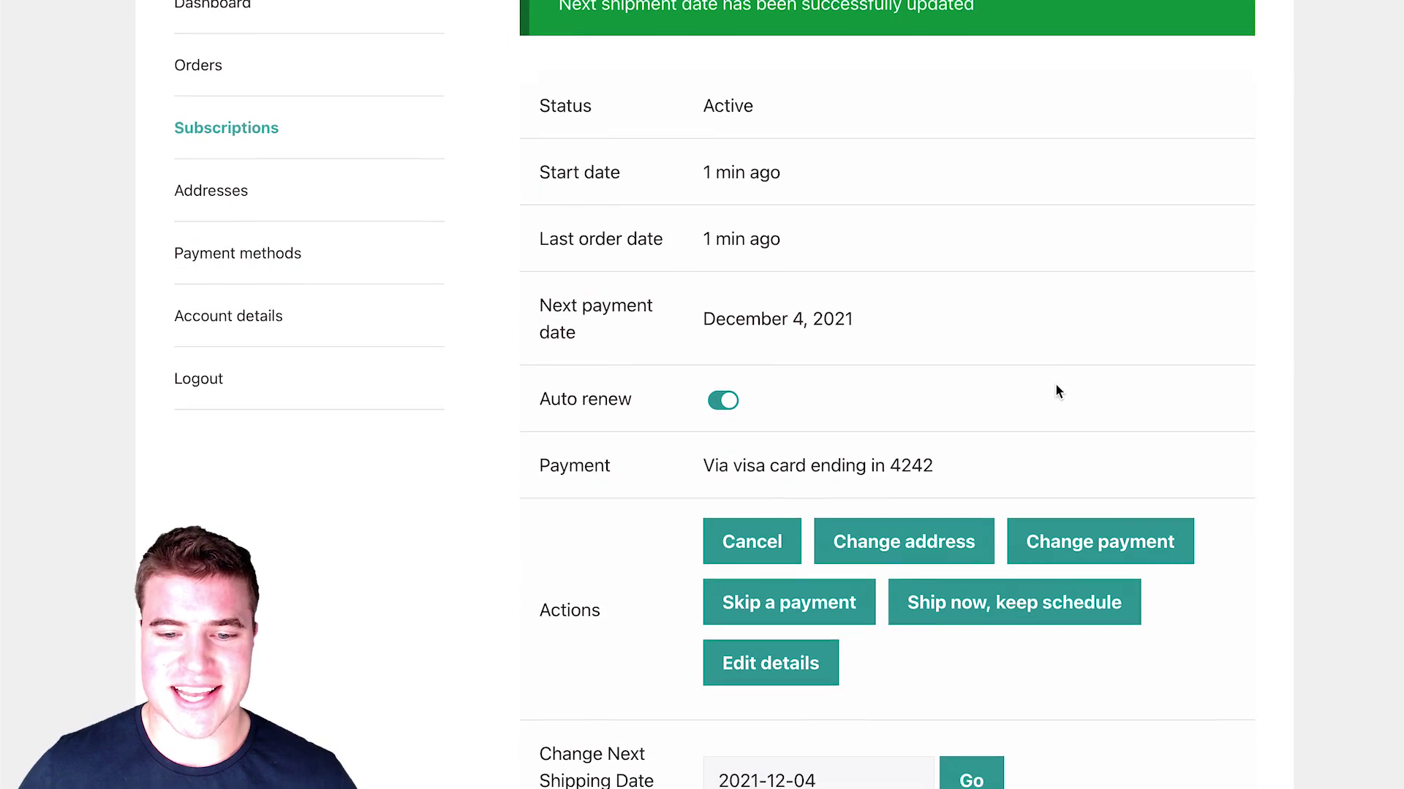
pyautogui.scroll(-2, 1055, 383)
pyautogui.scroll(1, 1052, 387)
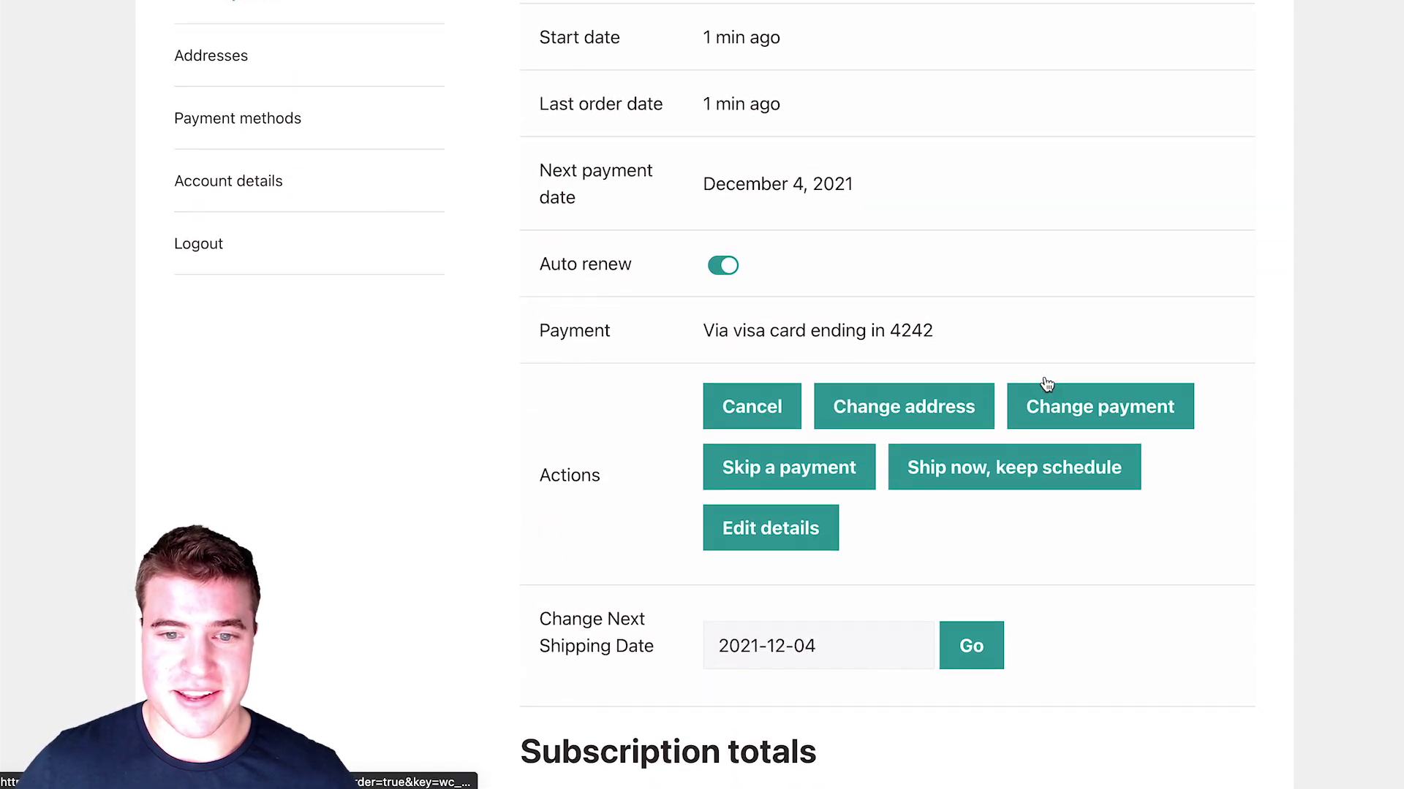
pyautogui.moveTo(860, 196); pyautogui.dragTo(699, 199)
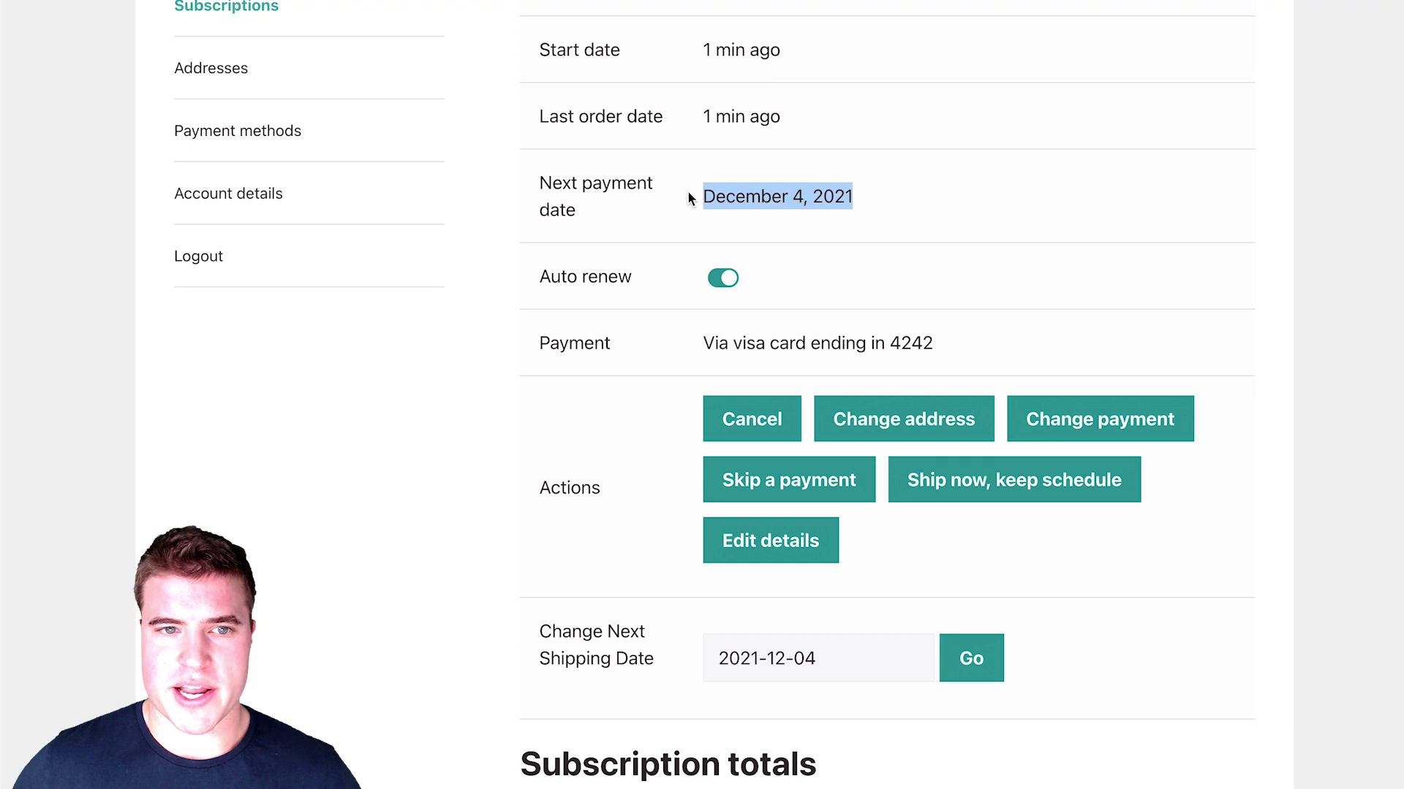
pyautogui.scroll(3, 689, 197)
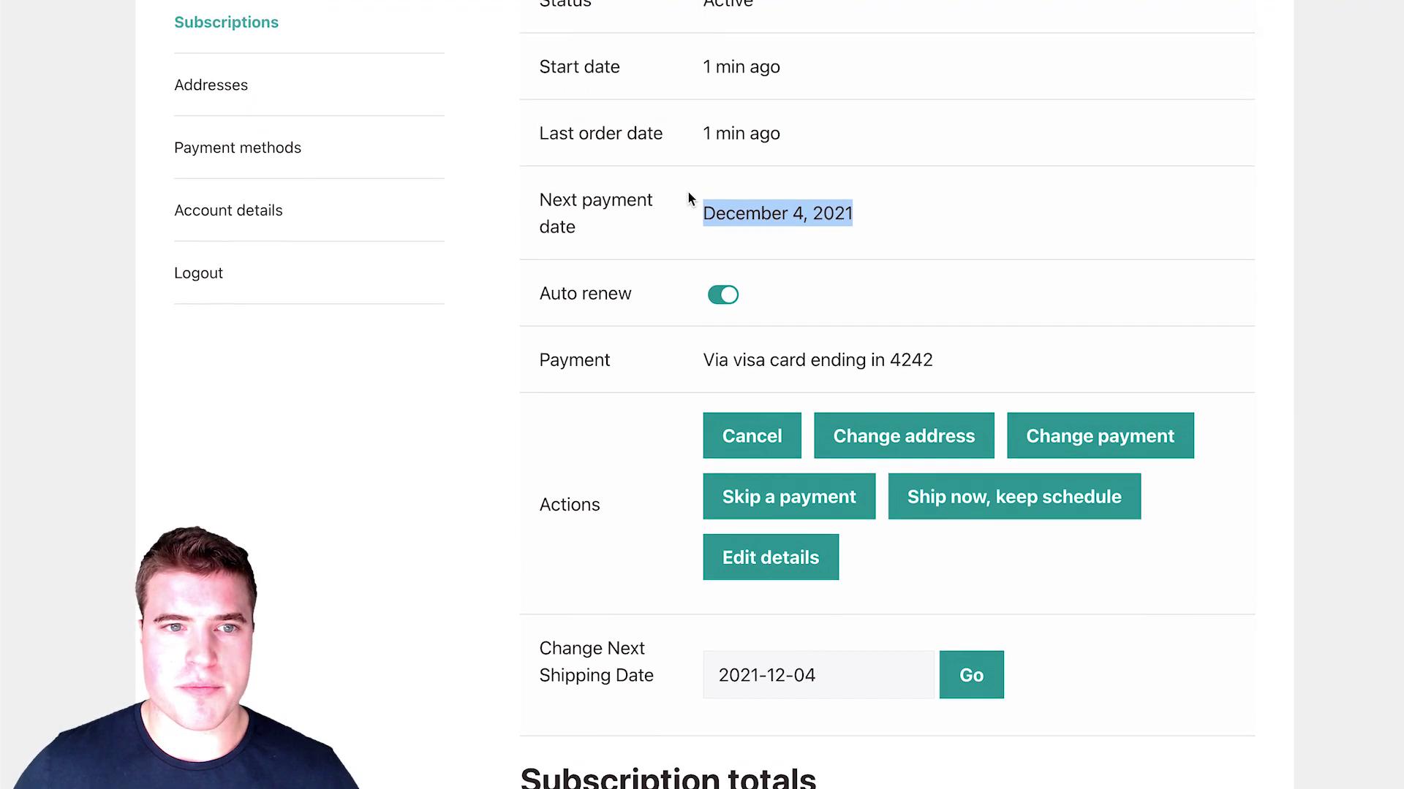
pyautogui.scroll(3, 687, 191)
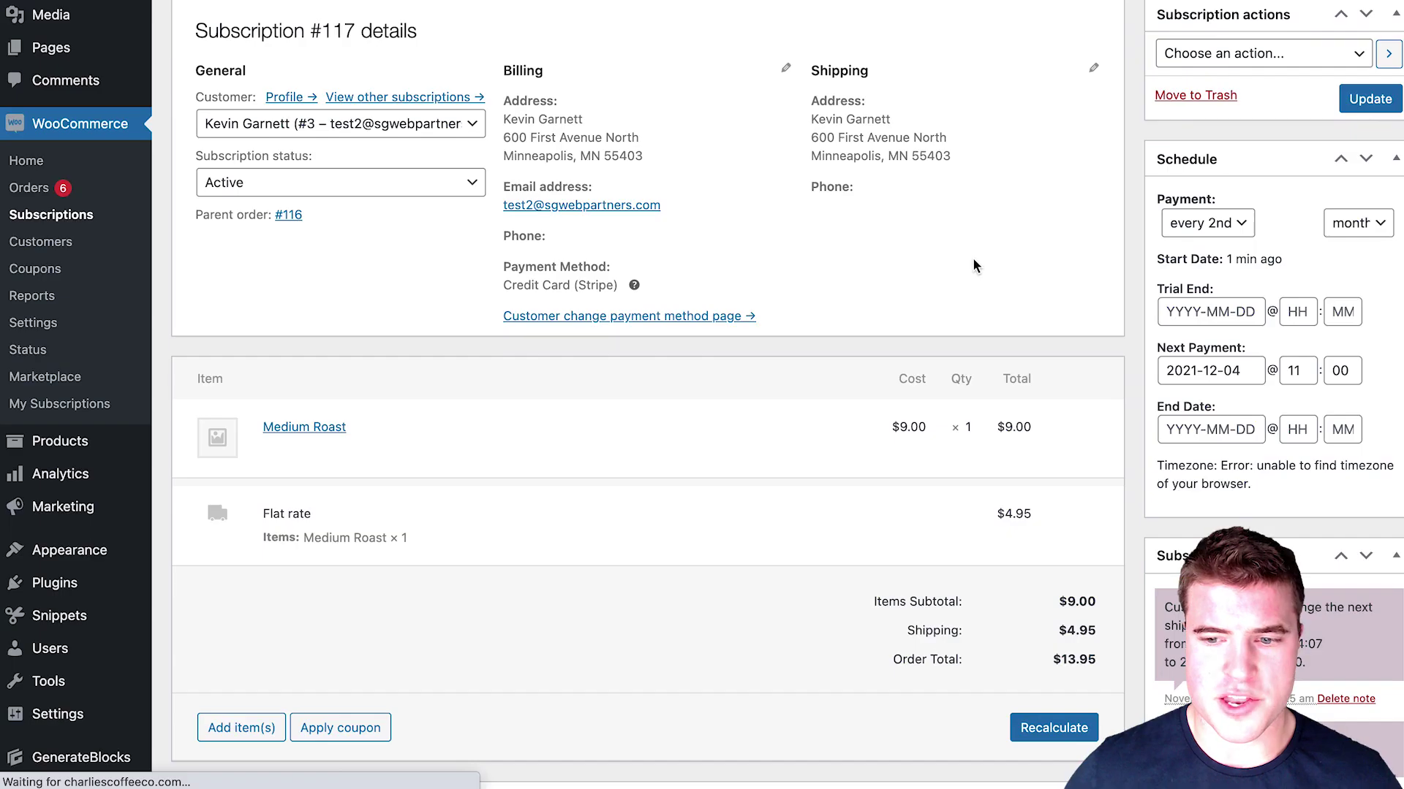
pyautogui.scroll(-5, 1111, 278)
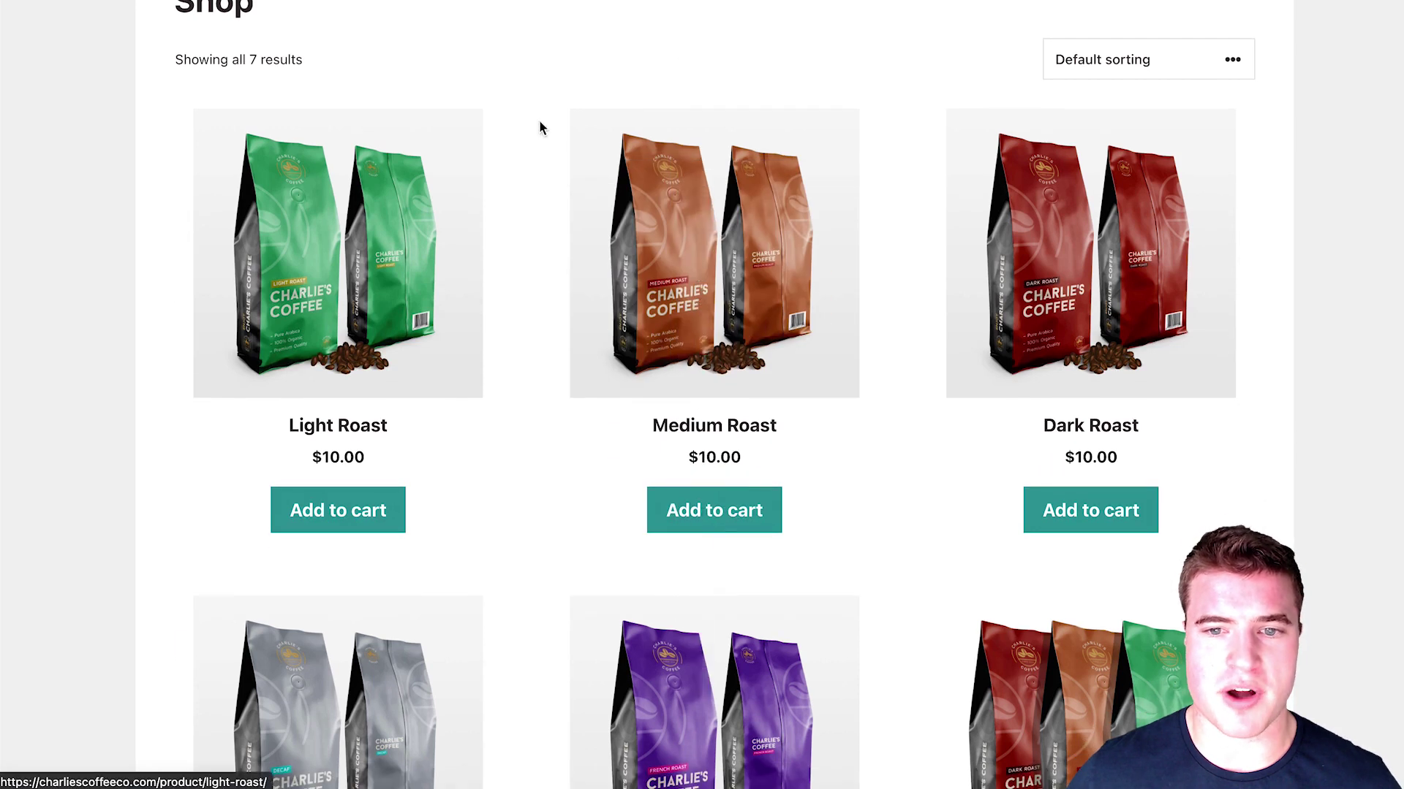
# Choose Subscribe and save 10% on the Light Roast product, monthly for $9.00
pyautogui.click(539, 128)
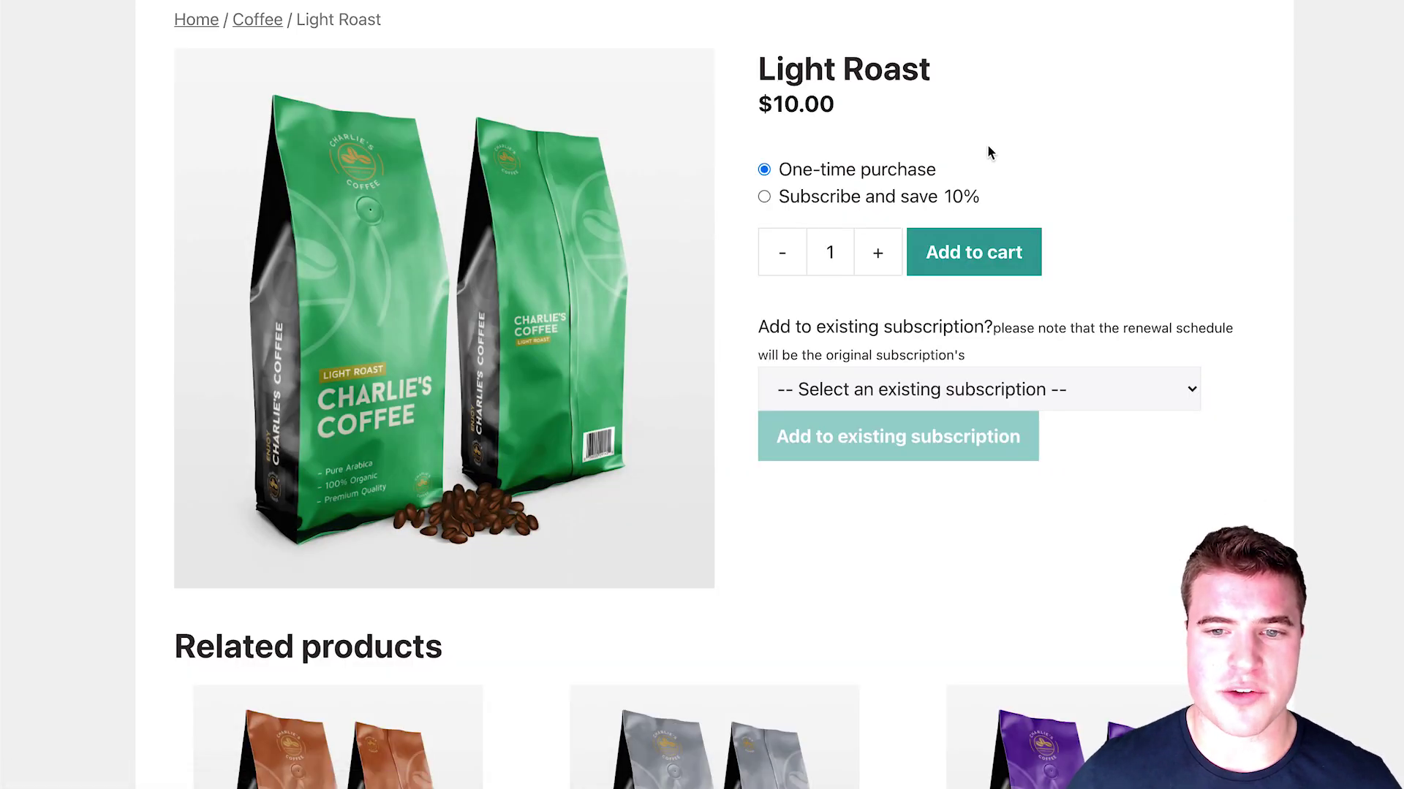
pyautogui.click(947, 205)
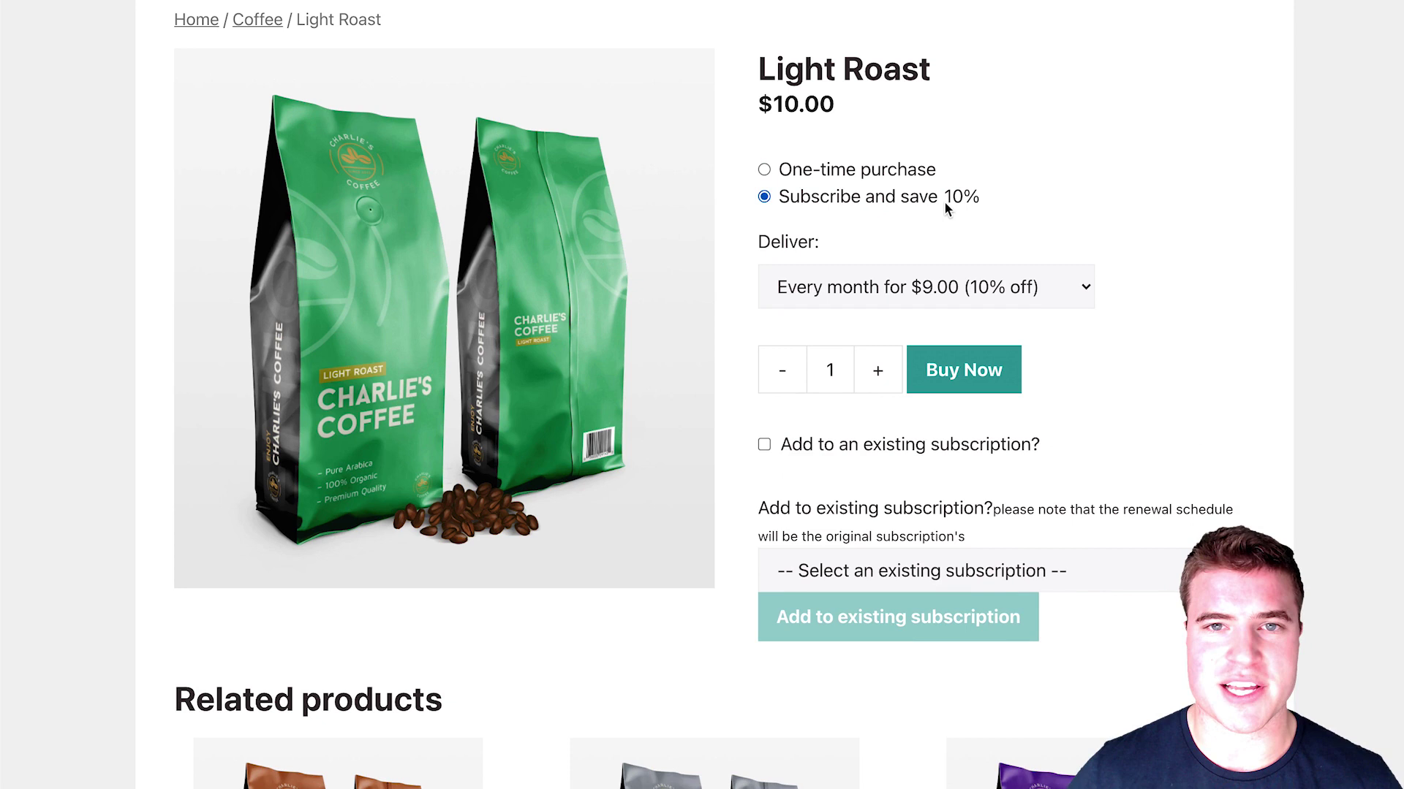